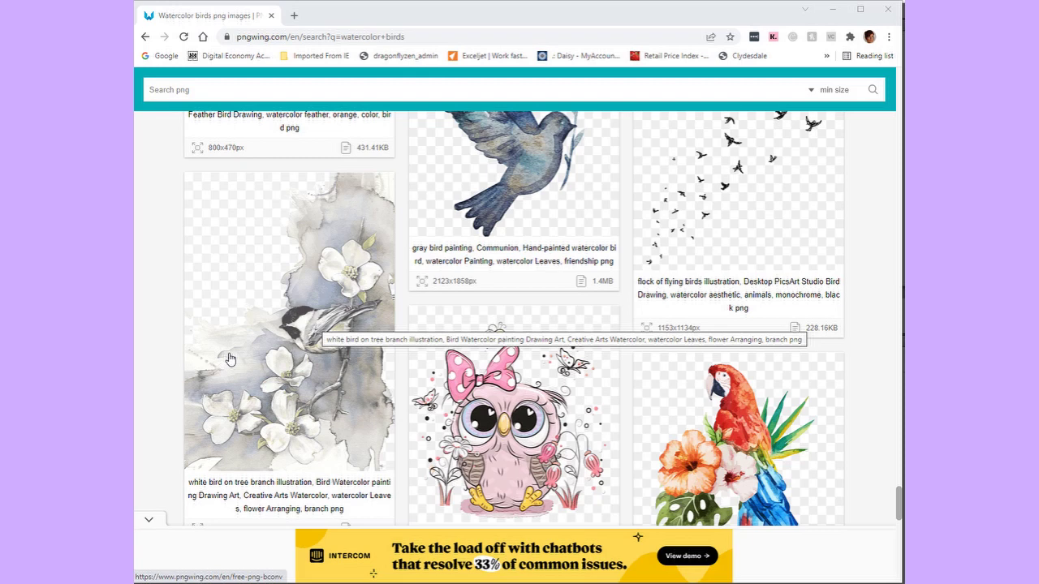
Open the white bird on tree branch PNG's detail page and scroll down to its download option.
click(329, 266)
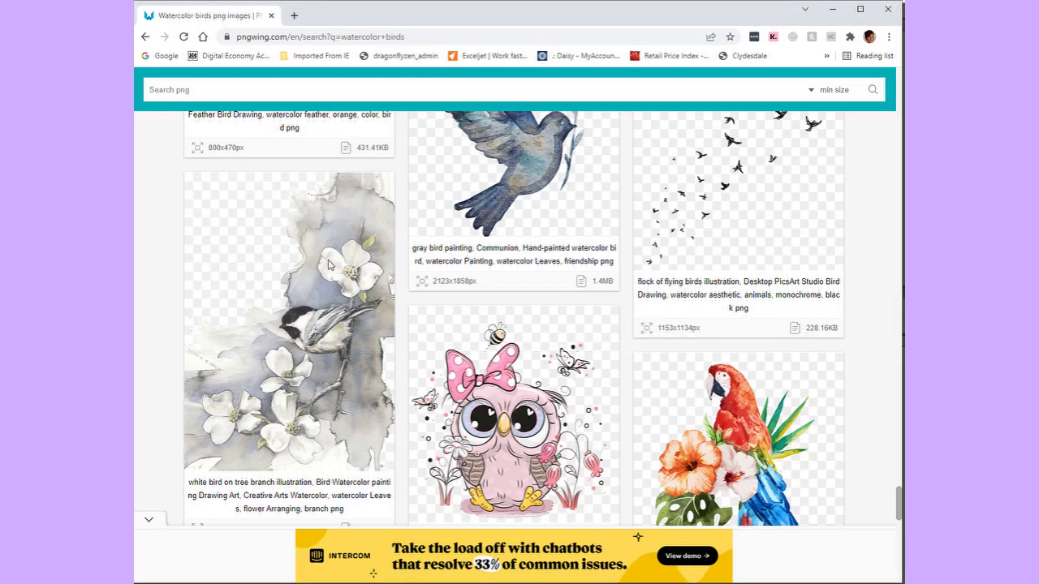
scroll(344, 268, down, 3)
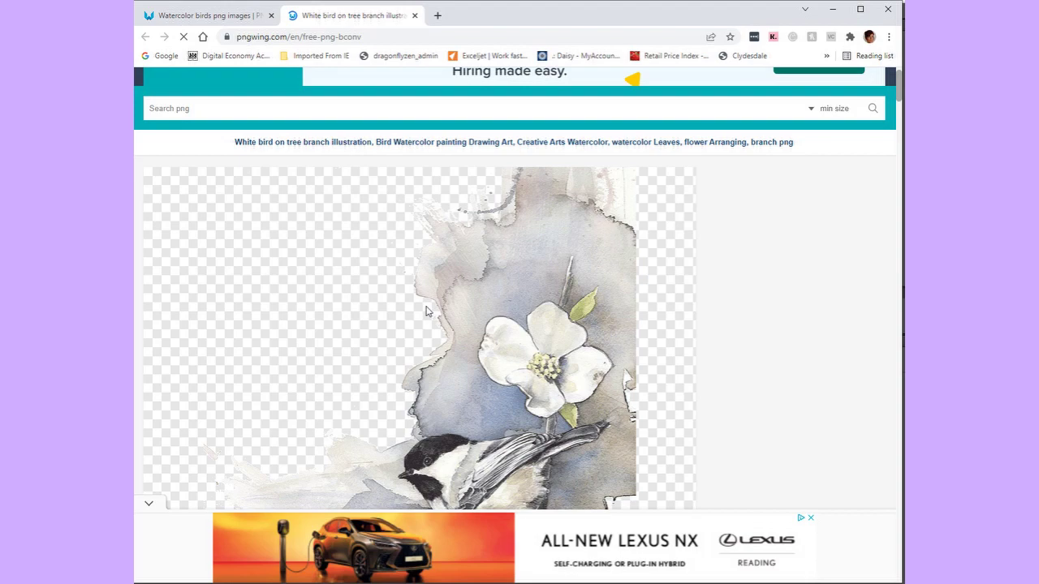
scroll(421, 321, down, 1)
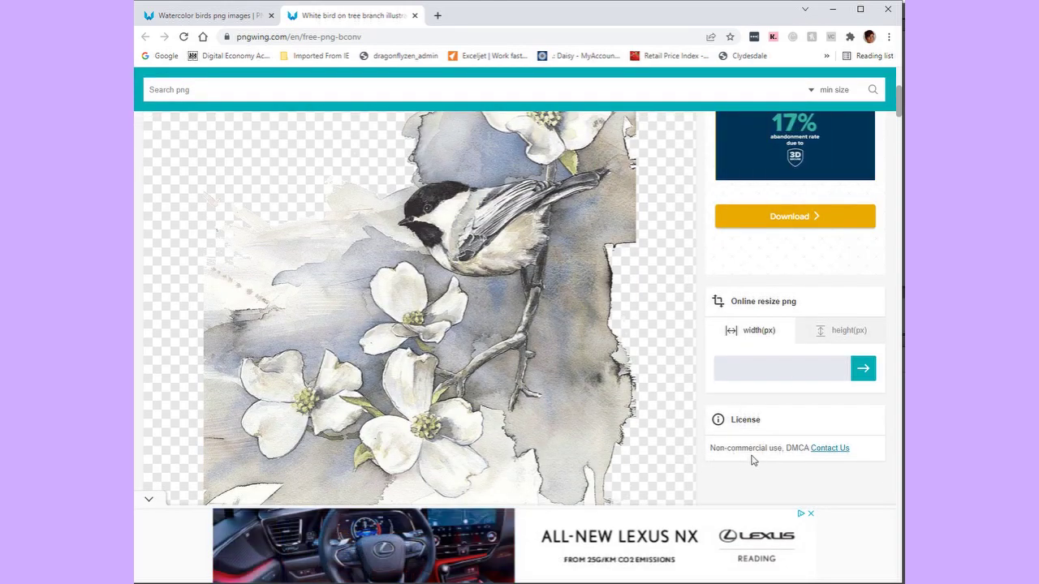
scroll(604, 409, down, 2)
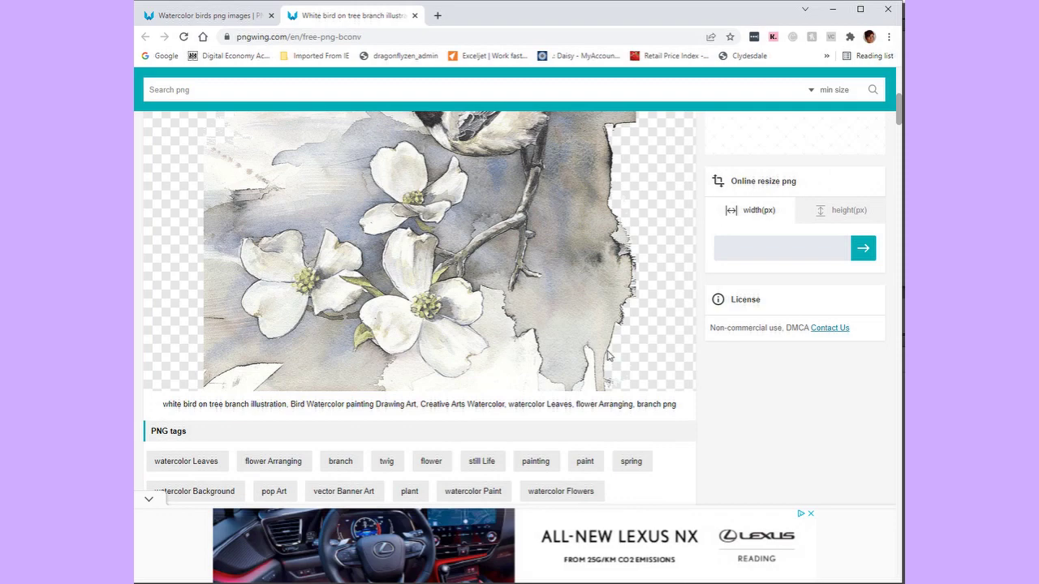
scroll(593, 354, up, 2)
scroll(589, 349, up, 2)
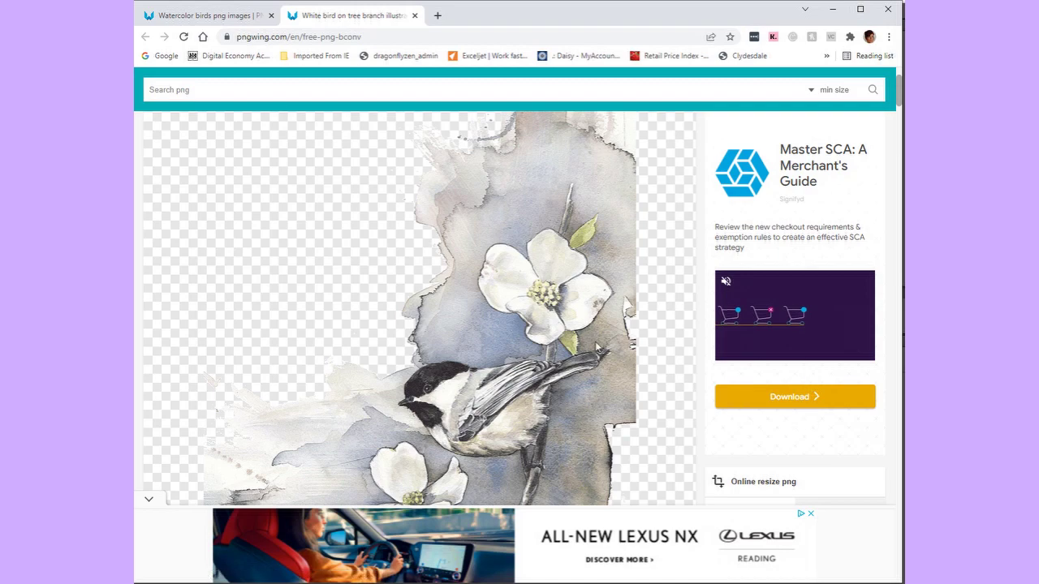
scroll(561, 349, down, 2)
scroll(557, 350, down, 6)
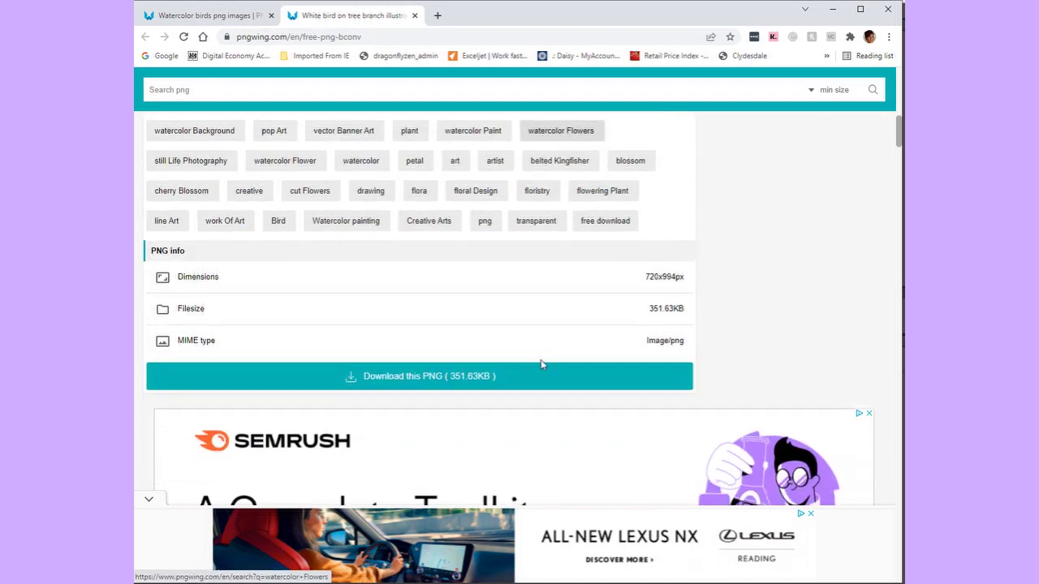
Save the white bird PNG into DATA (D:) > digital images, then close Chrome.
click(413, 379)
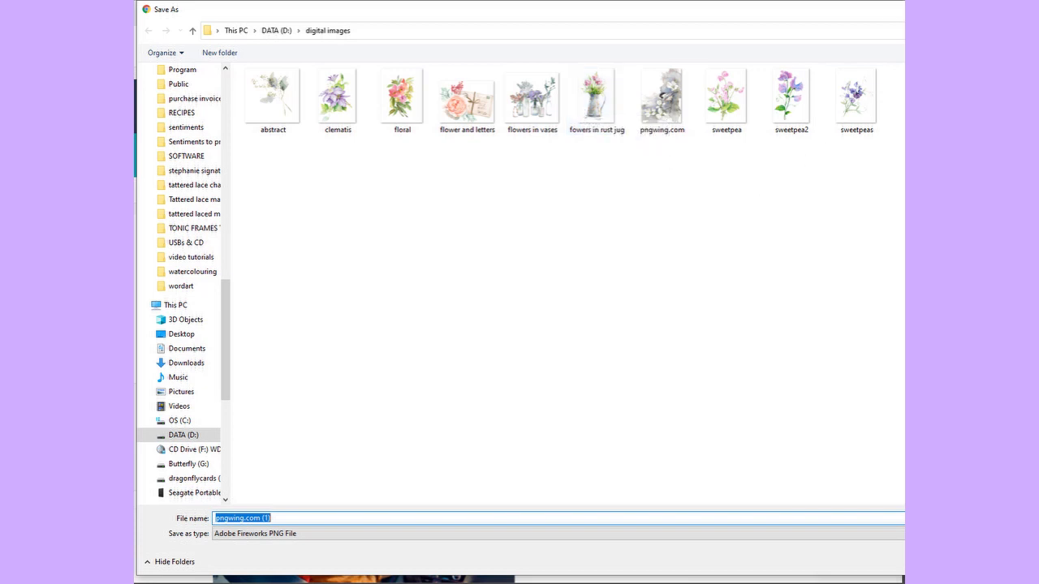
key(Return)
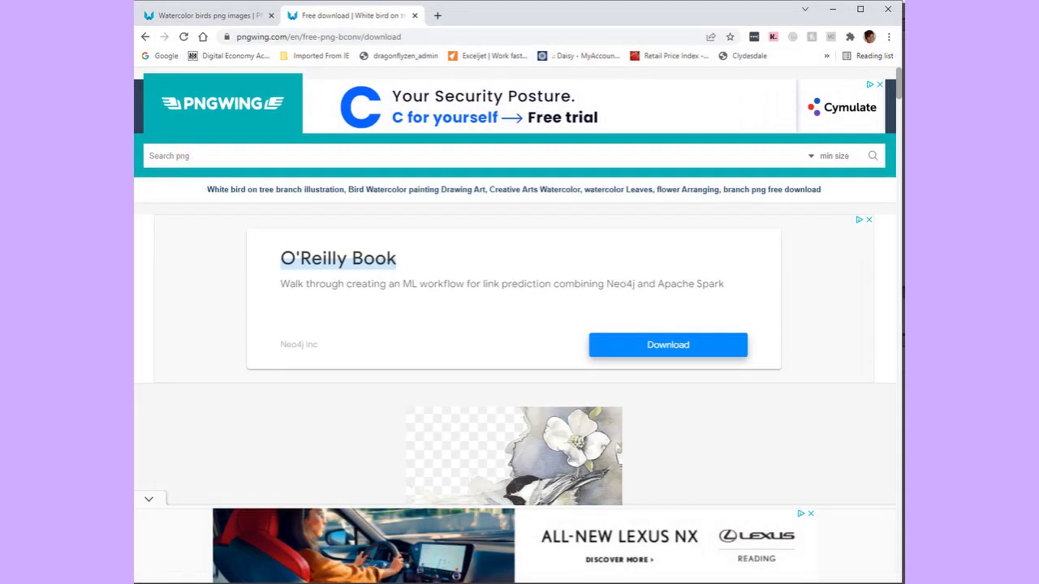
click(889, 11)
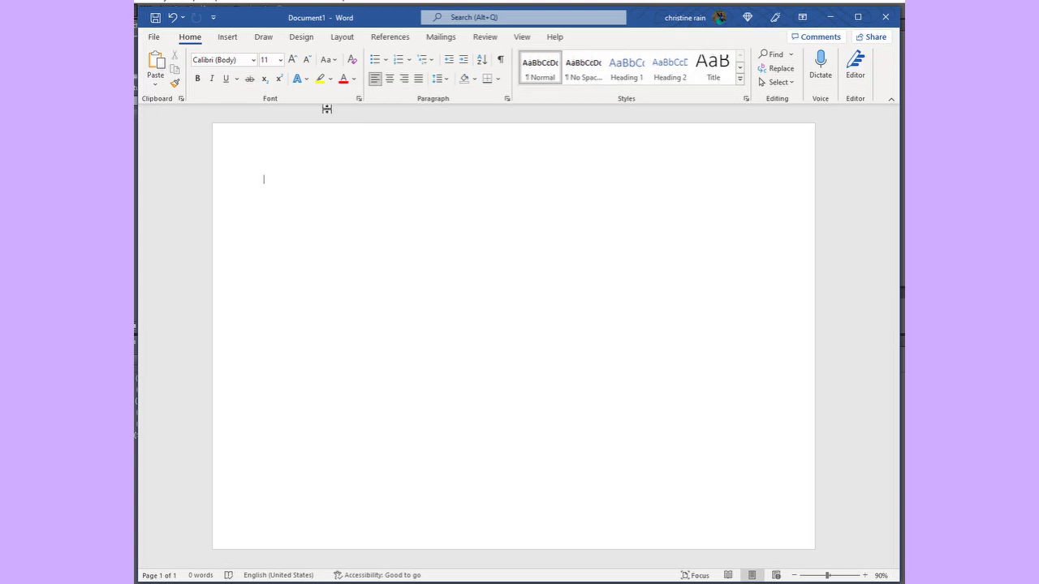
Draw a rectangle near the top of the page and size it to 14.8 × 14.8 cm.
click(227, 38)
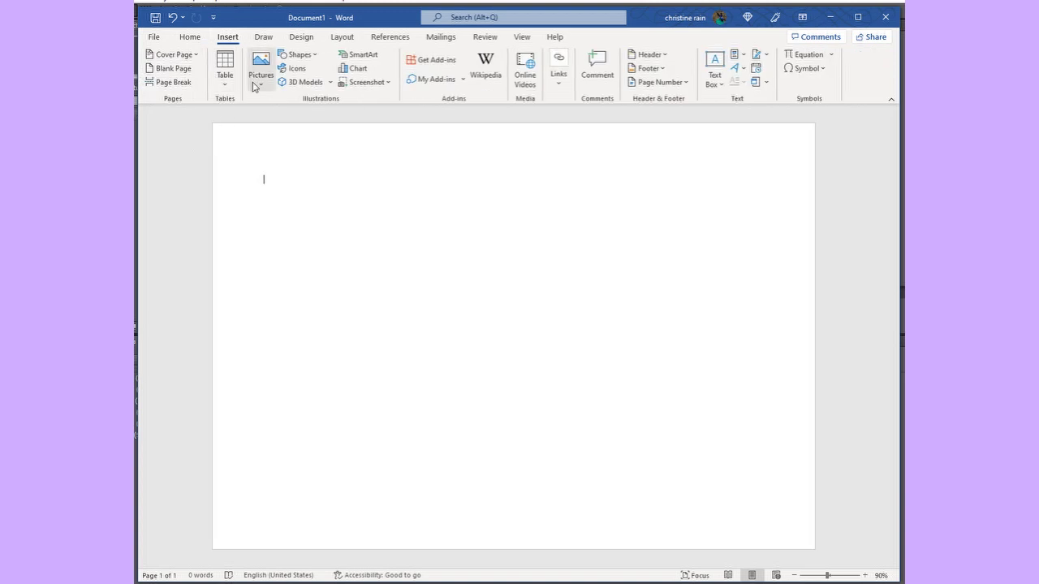
click(297, 54)
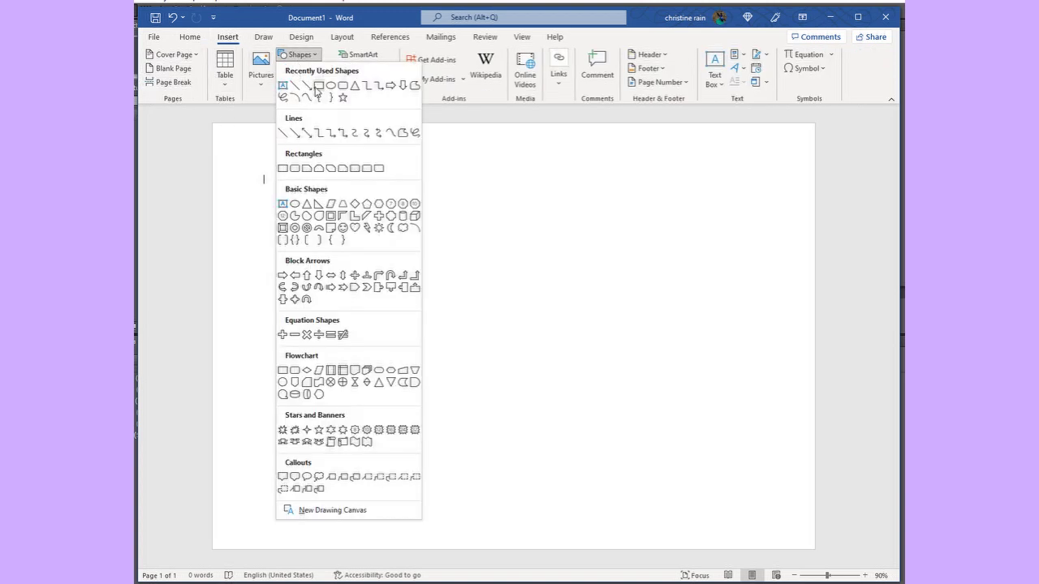
click(319, 85)
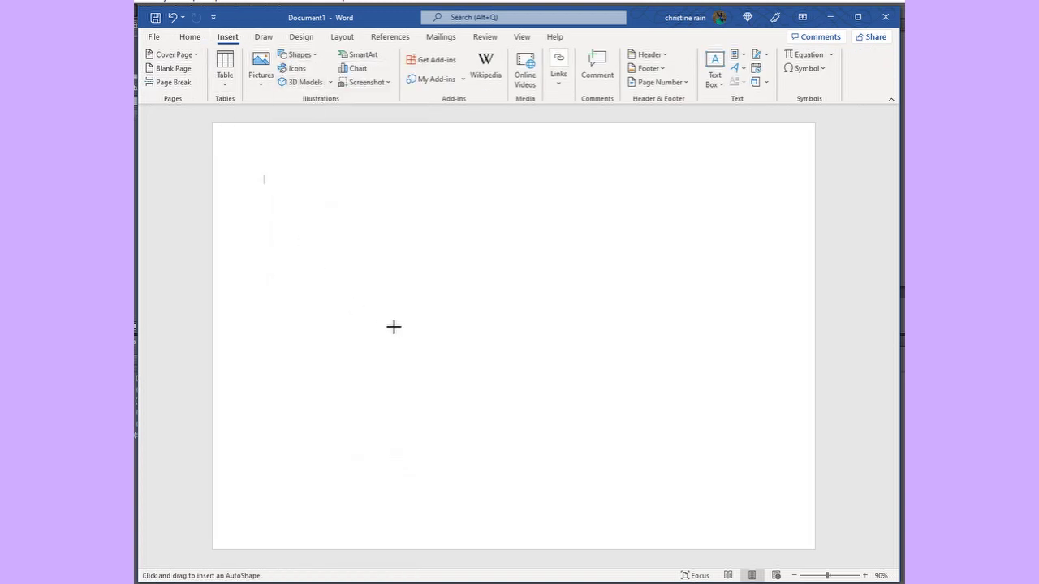
drag(402, 204, 623, 457)
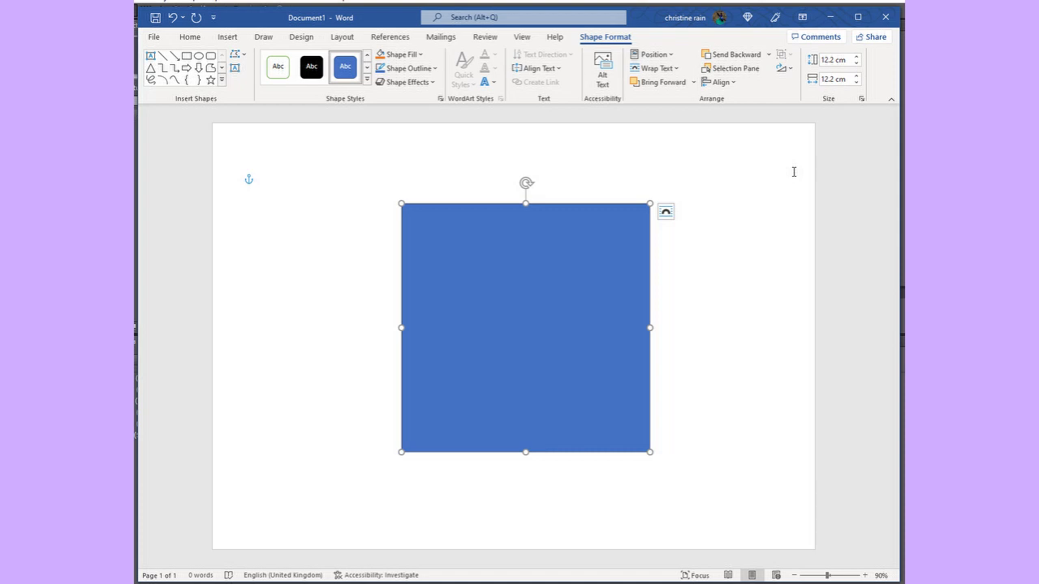
click(836, 61)
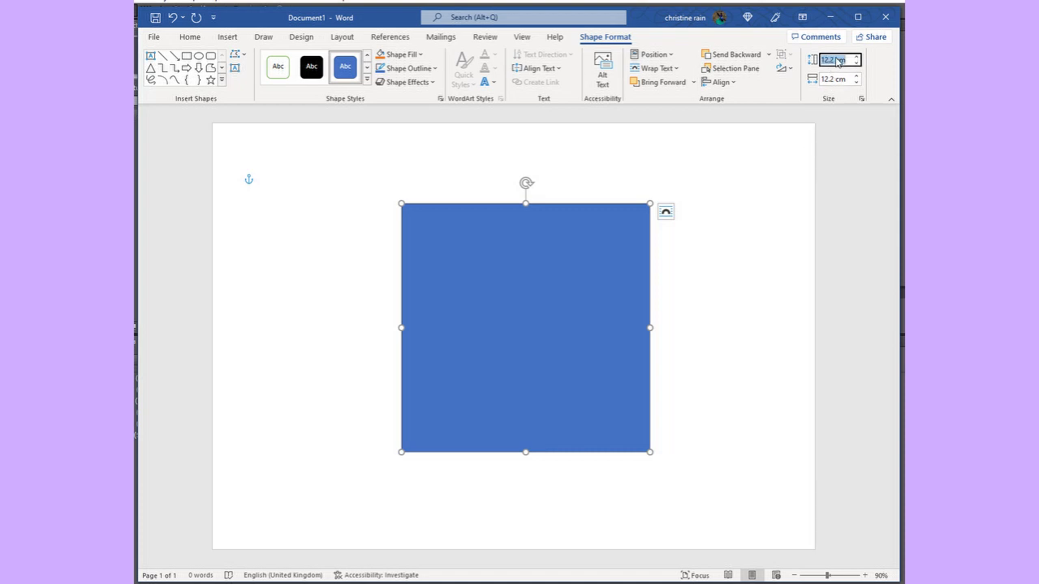
text(14.8)
key(Return)
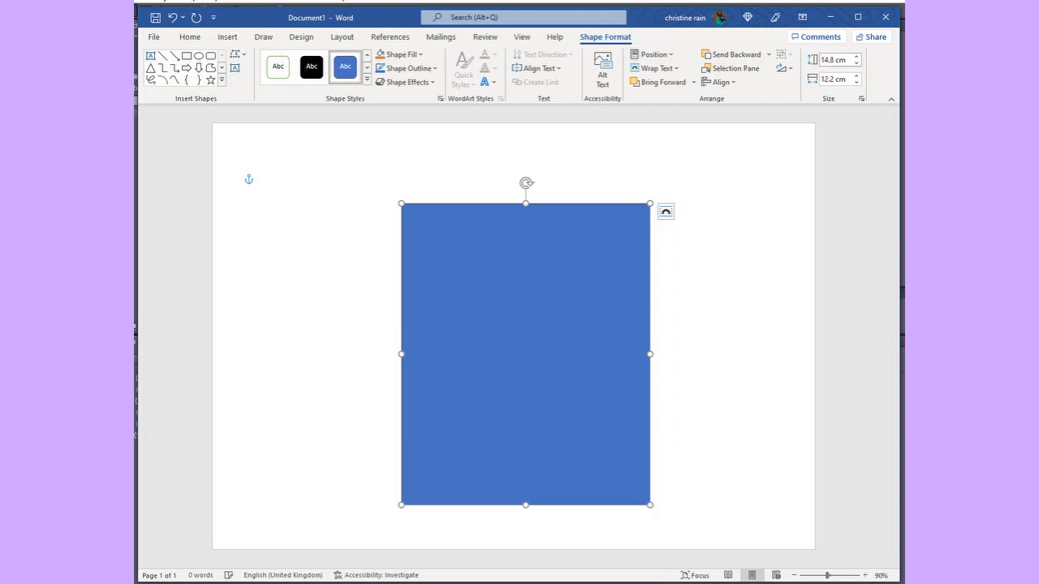
click(832, 79)
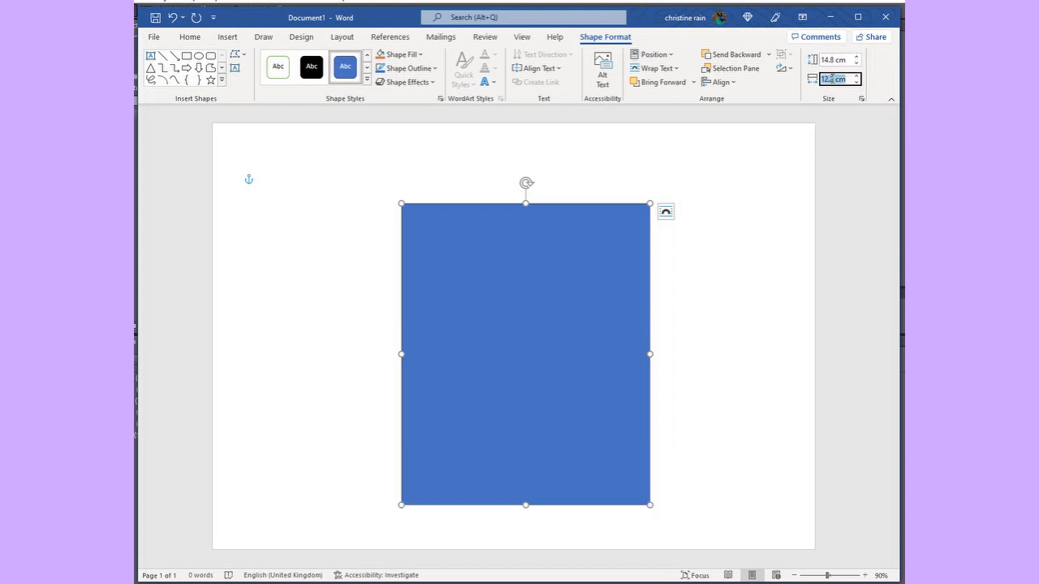
text(14.8)
key(Return)
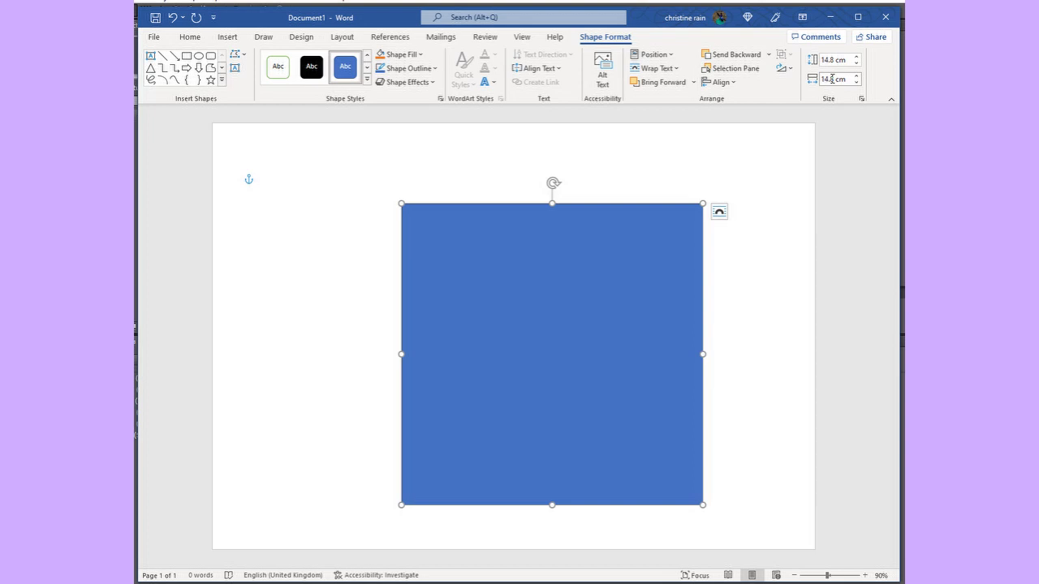
Give the square No Fill and move it against the page's right edge, lower down.
click(435, 68)
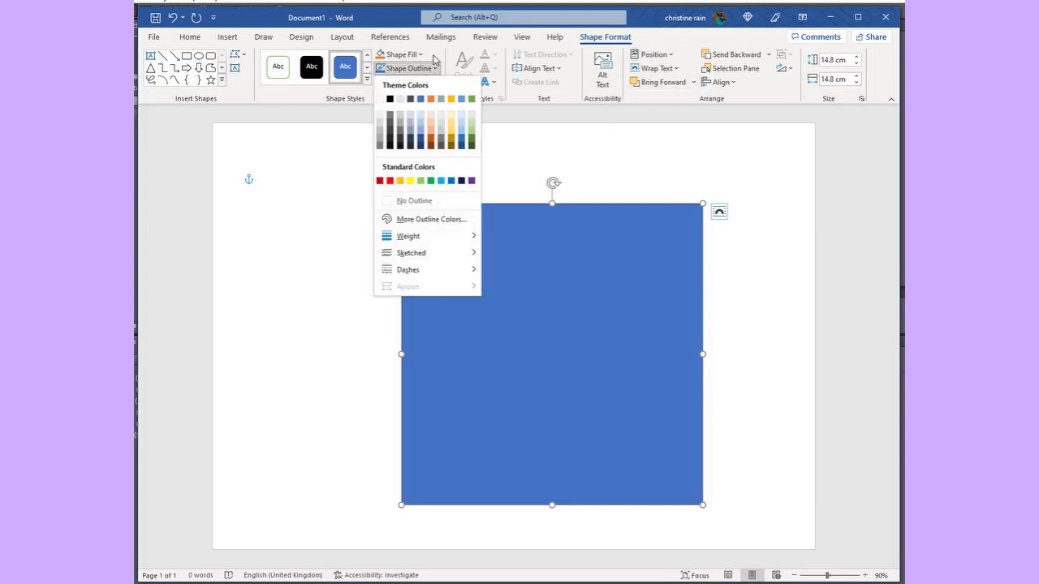
click(428, 58)
click(422, 55)
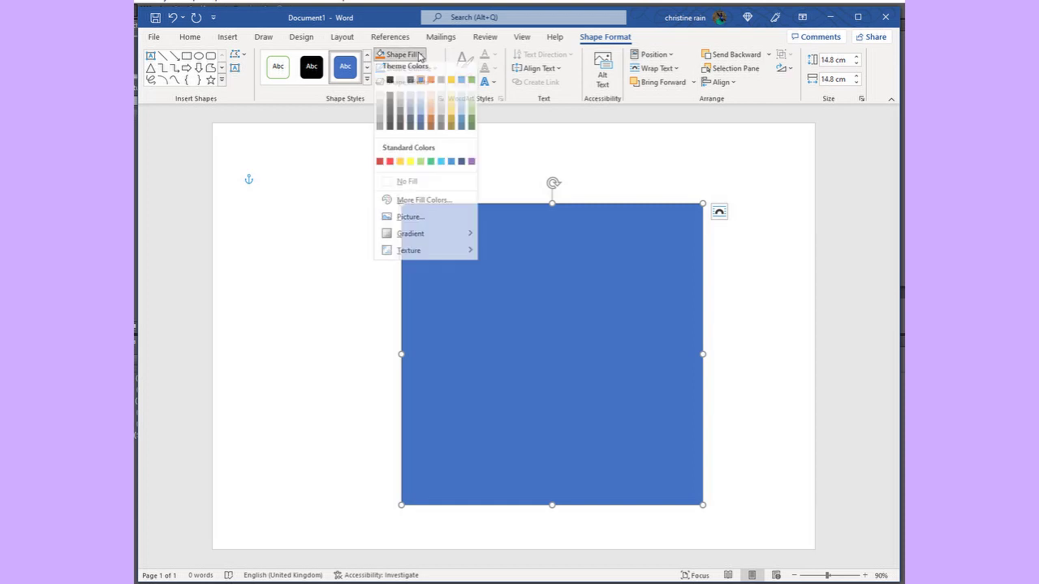
click(404, 188)
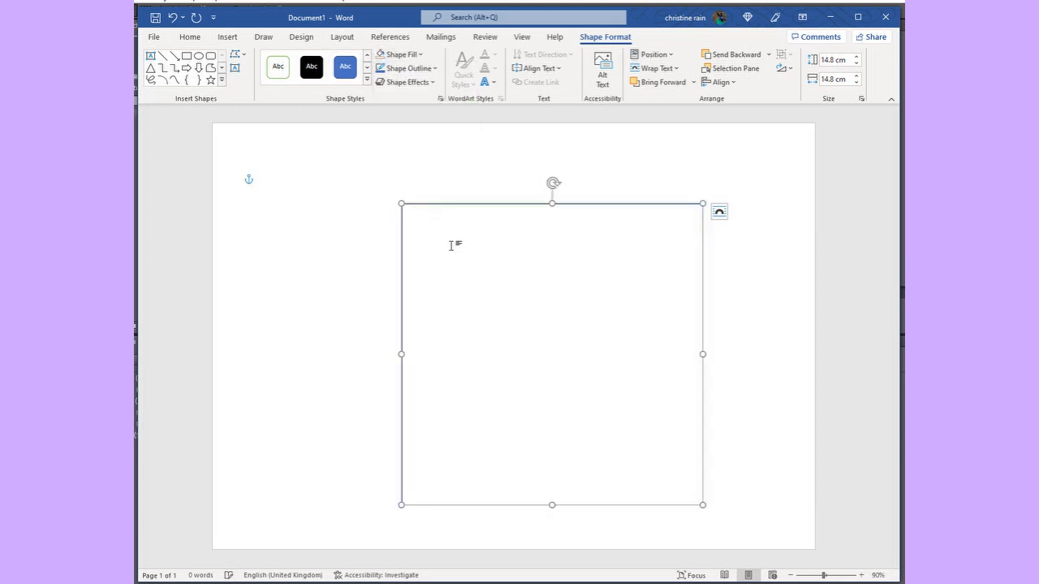
drag(489, 205, 601, 246)
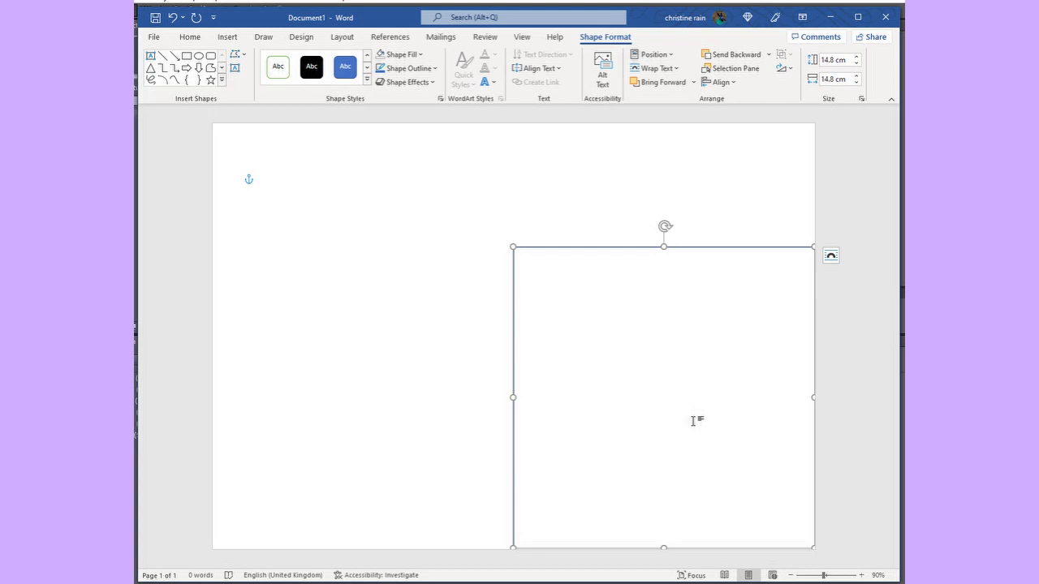
Duplicate the square and place the copy on its left, adjoining the original.
key(ctrl+v)
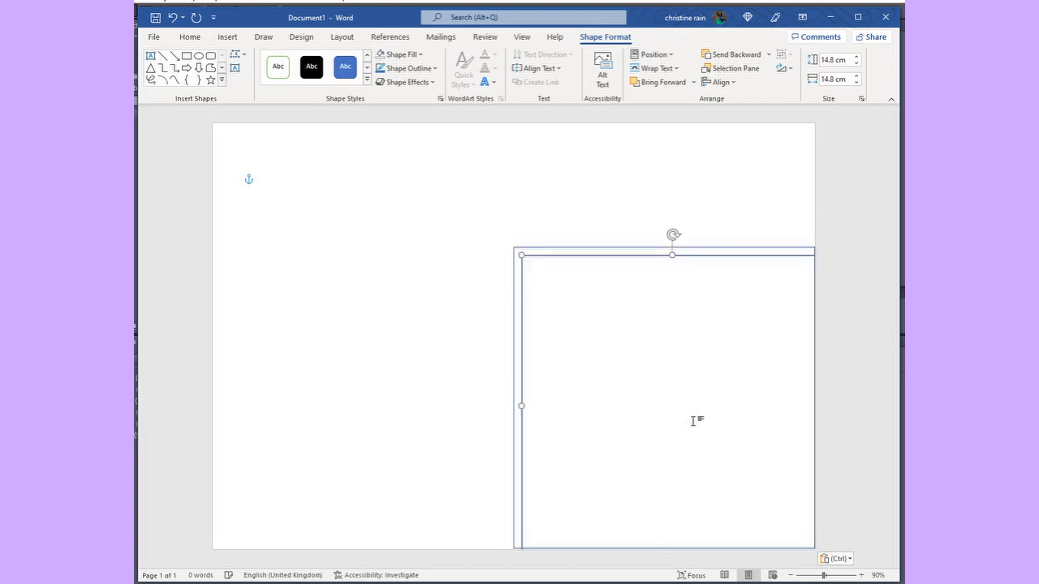
drag(757, 260, 440, 247)
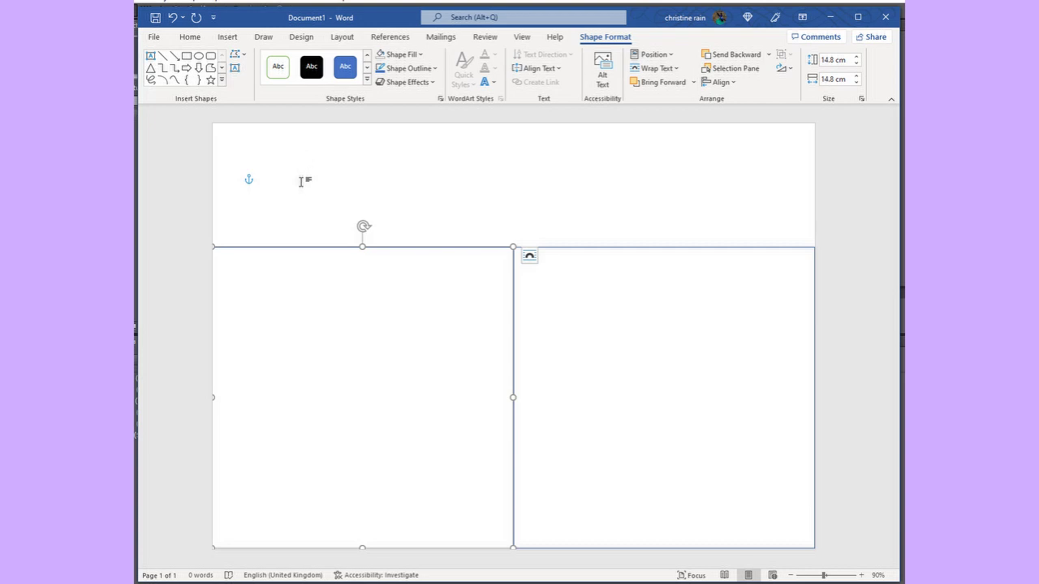
Insert the pink flowers in rust jug picture from DATA (D:) > digital images.
click(229, 38)
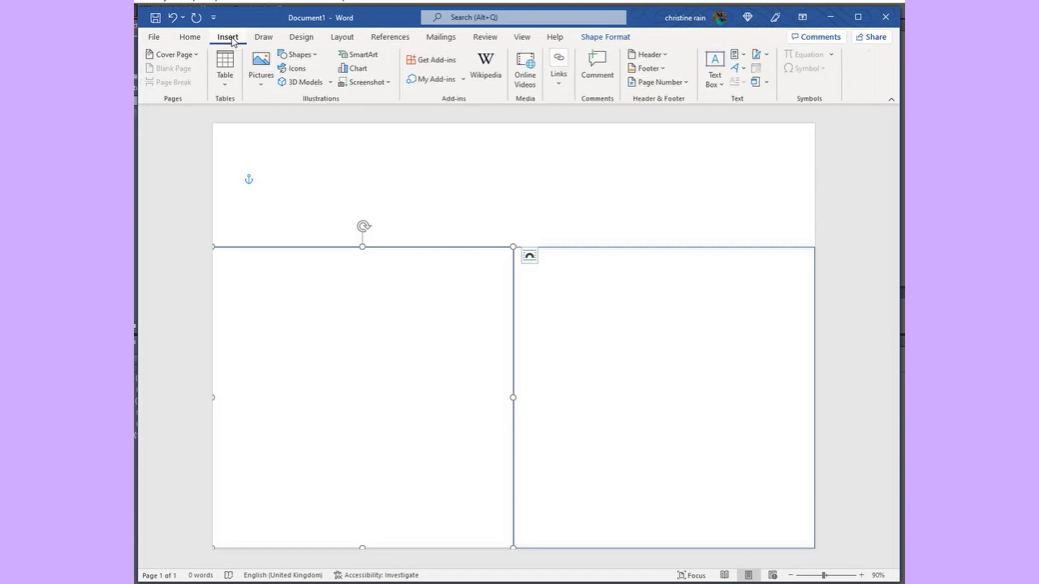
click(265, 76)
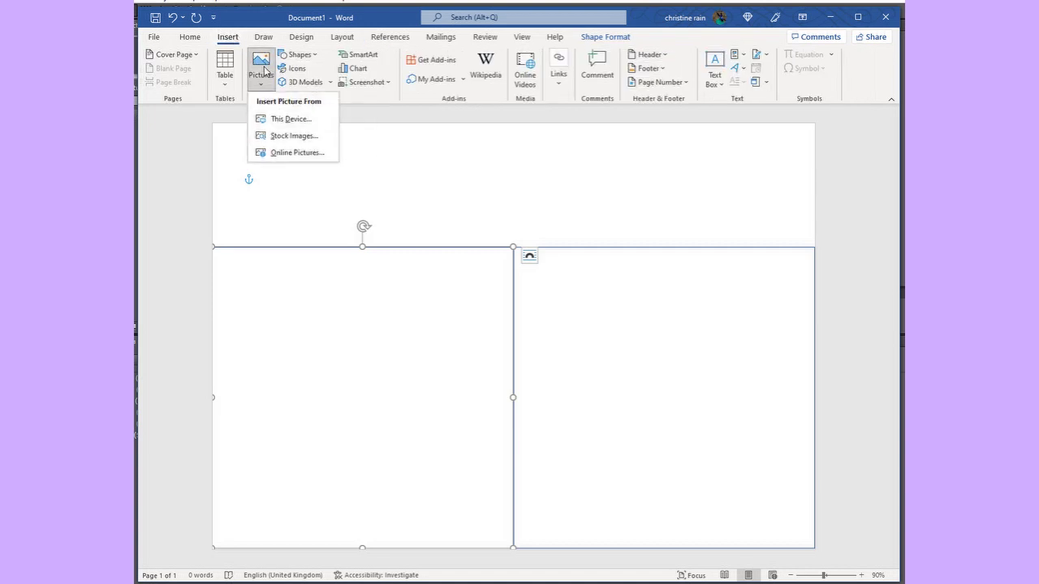
click(290, 120)
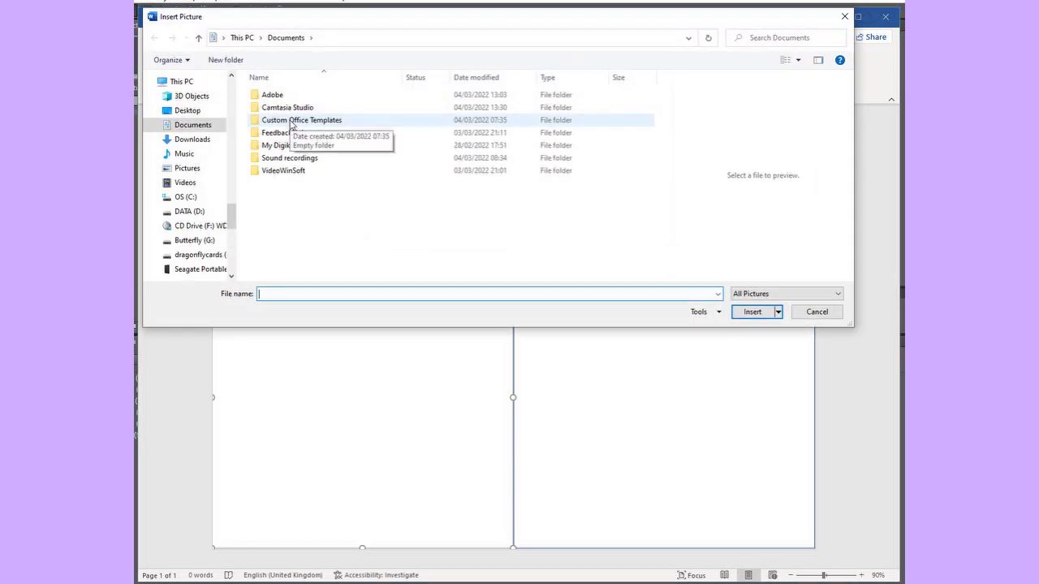
scroll(180, 187, down, 1)
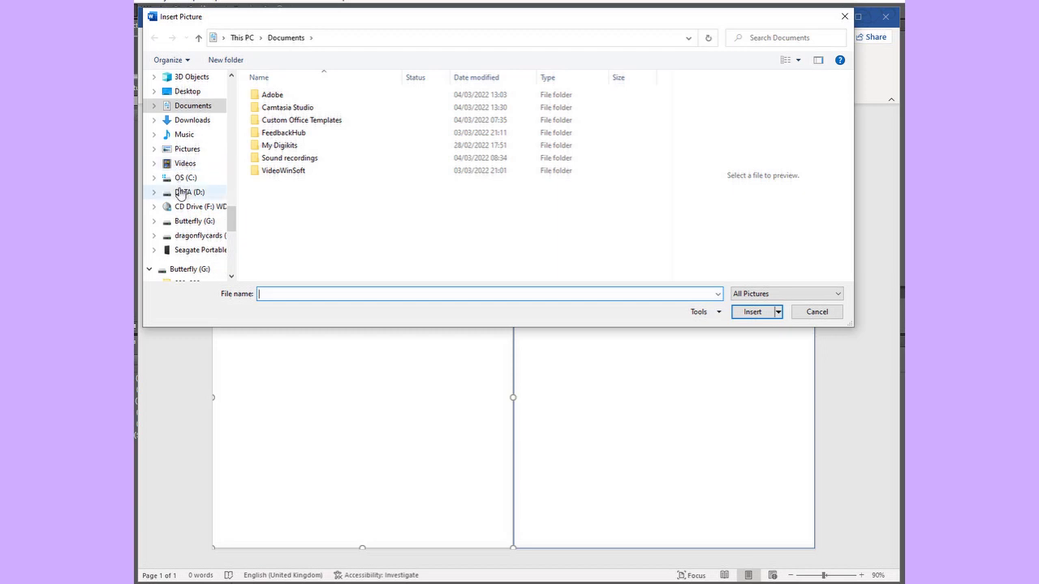
click(180, 192)
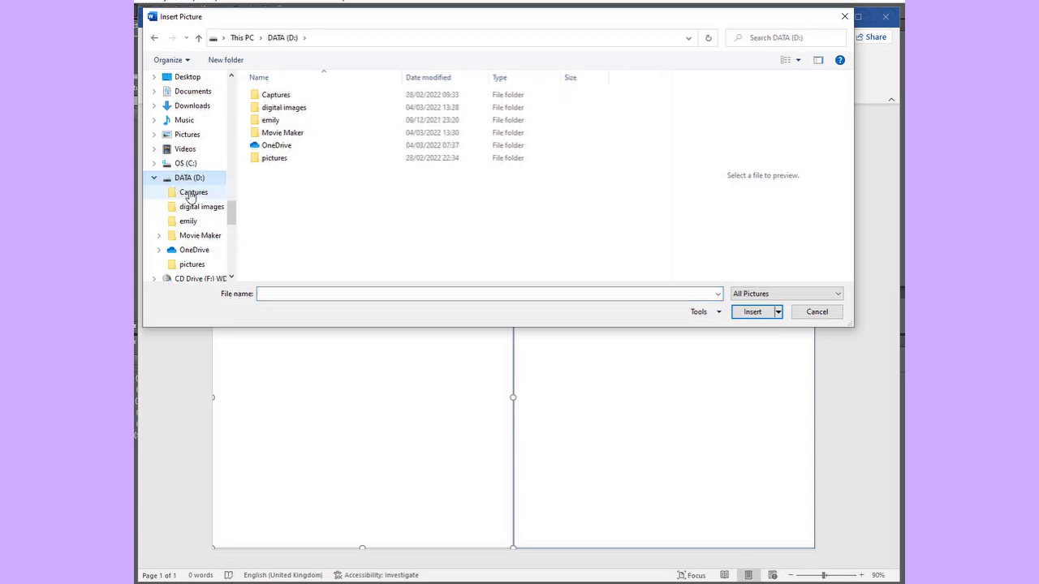
double_click(287, 108)
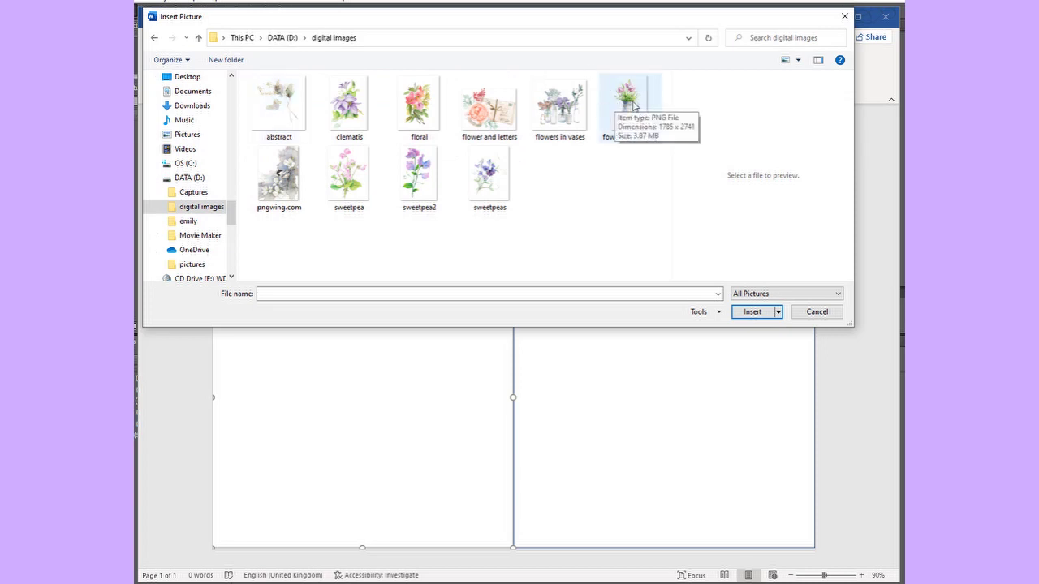
click(629, 102)
double_click(630, 102)
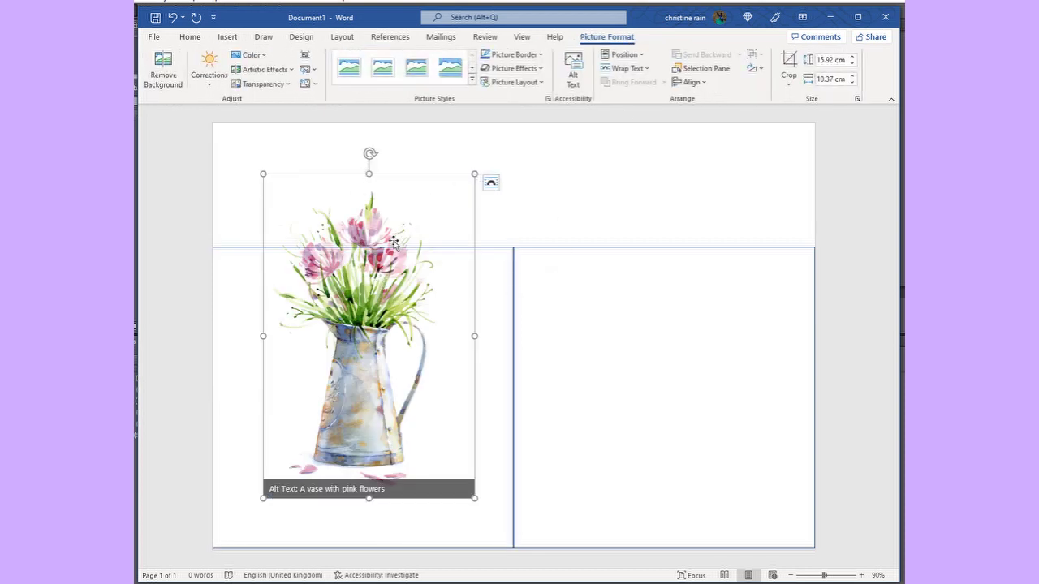
Set the flower-jug picture's text wrapping to Behind Text.
drag(378, 196, 410, 211)
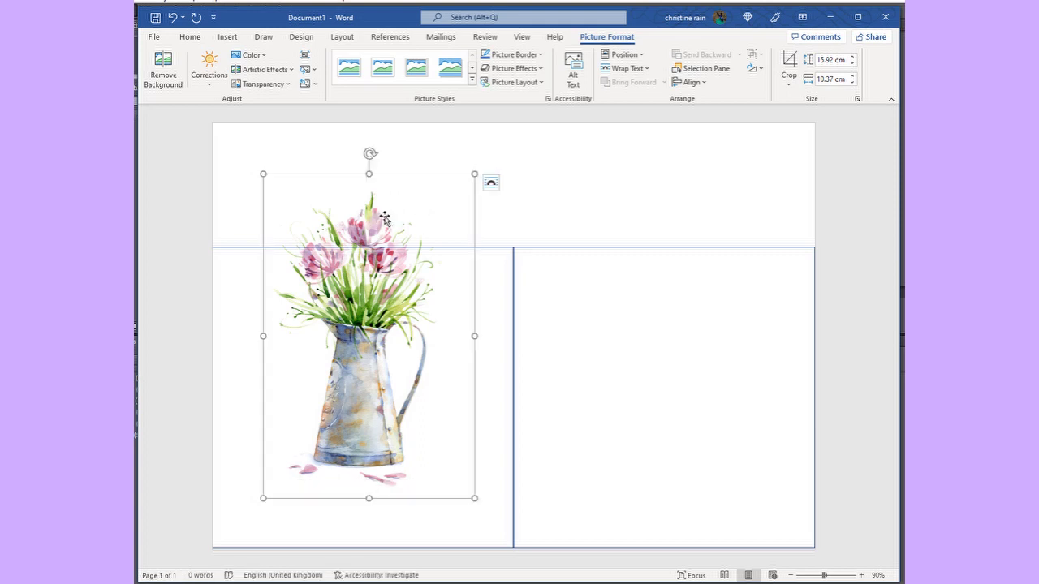
click(492, 184)
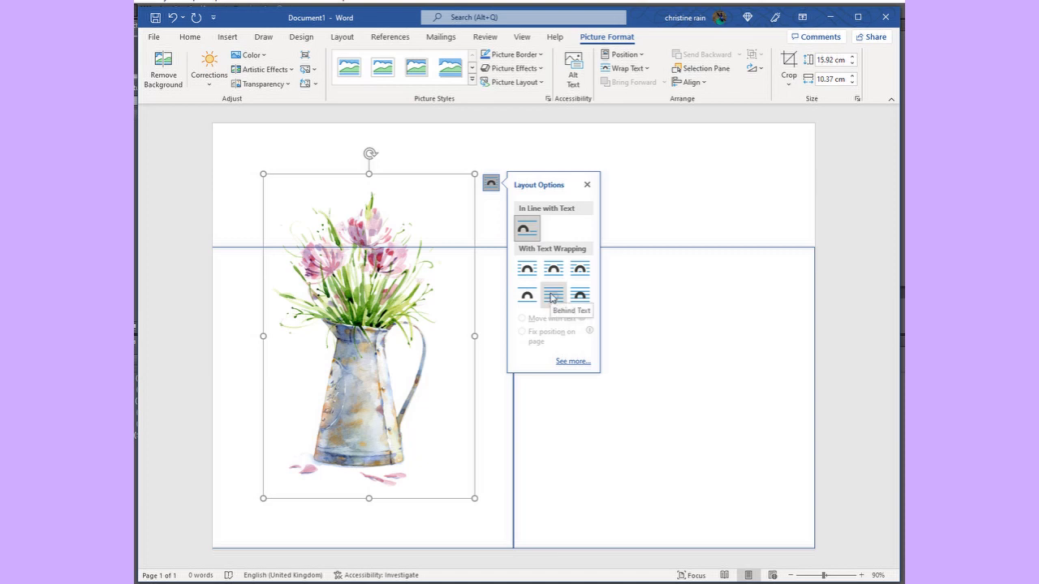
click(552, 297)
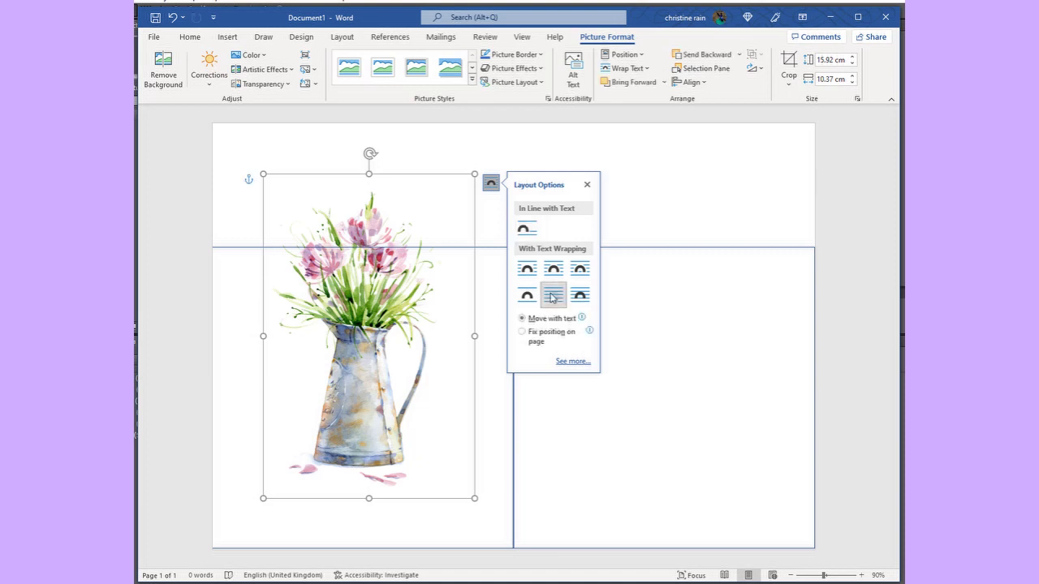
click(587, 185)
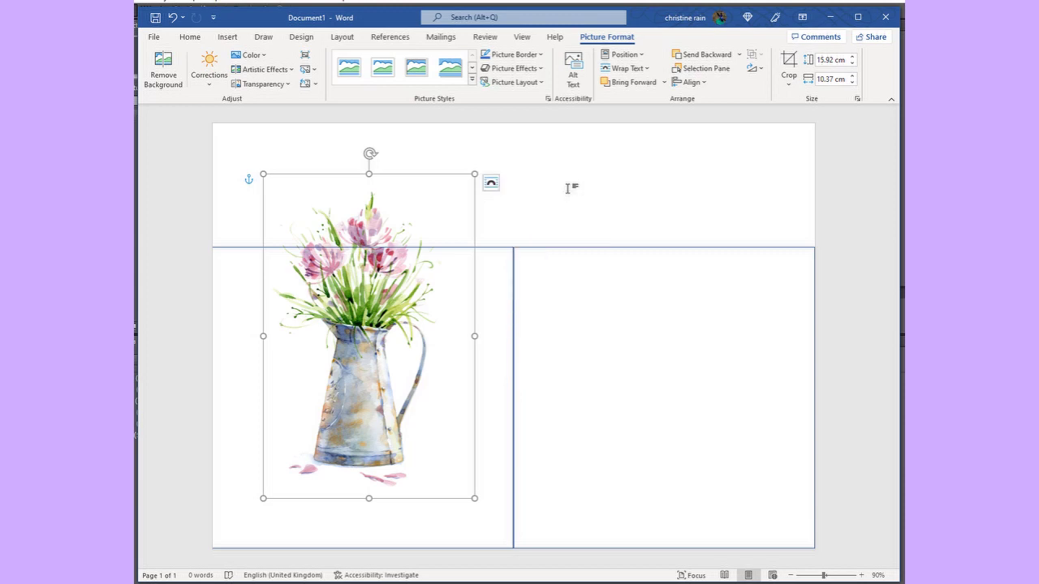
Shrink the jug to 11.64 × 7.58 cm and place it in the right panel's lower right.
drag(408, 209, 736, 265)
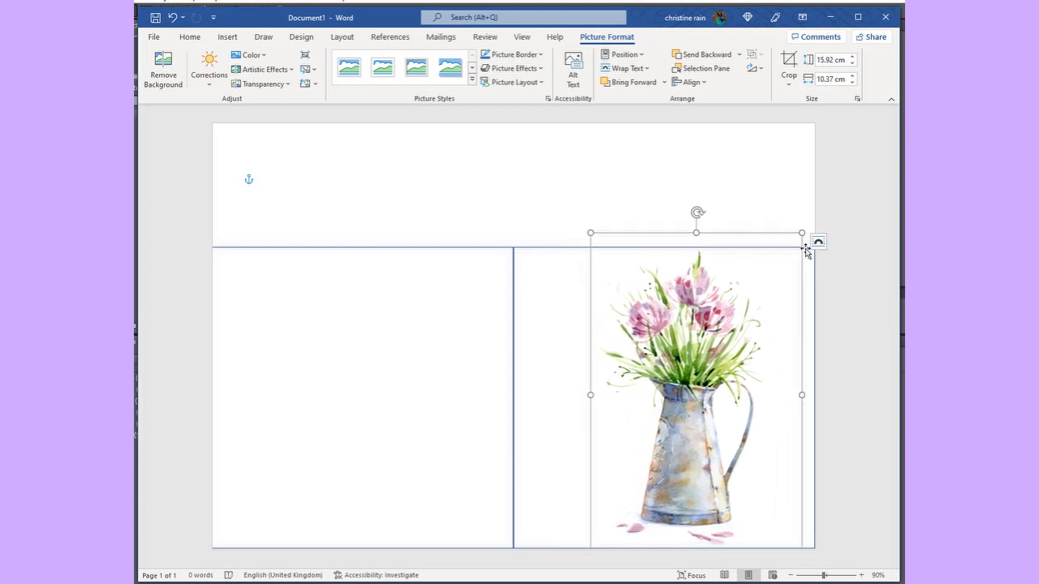
drag(802, 233, 726, 318)
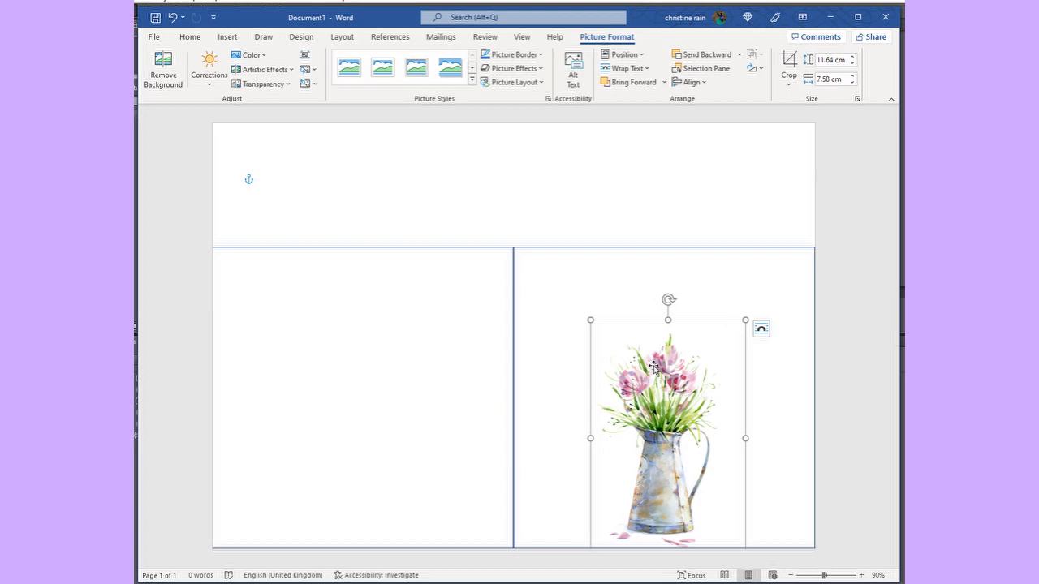
drag(674, 401, 735, 397)
click(568, 403)
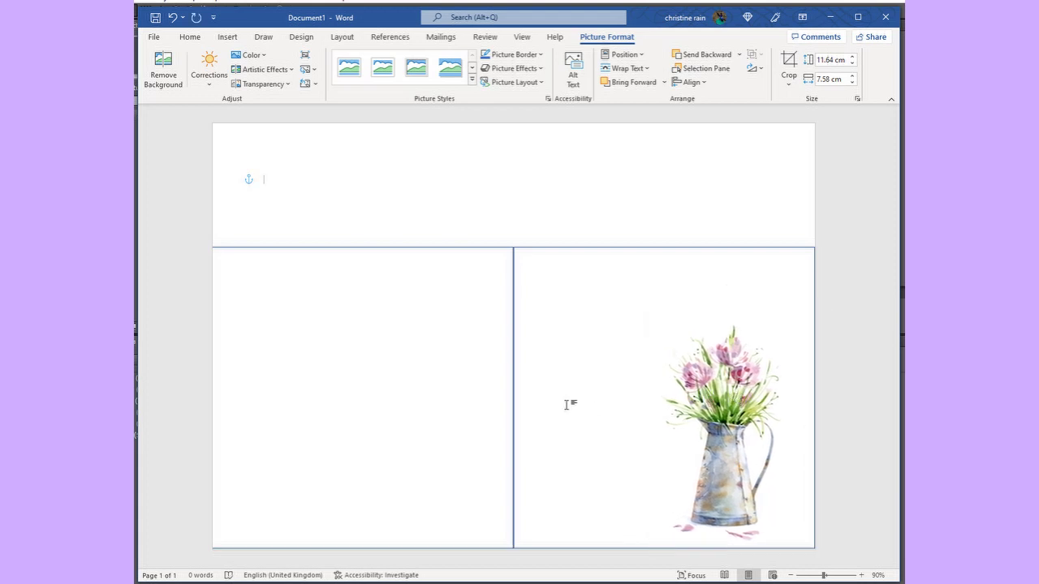
Paste a copy of the flower-jug picture into the left panel and shrink it small.
click(715, 396)
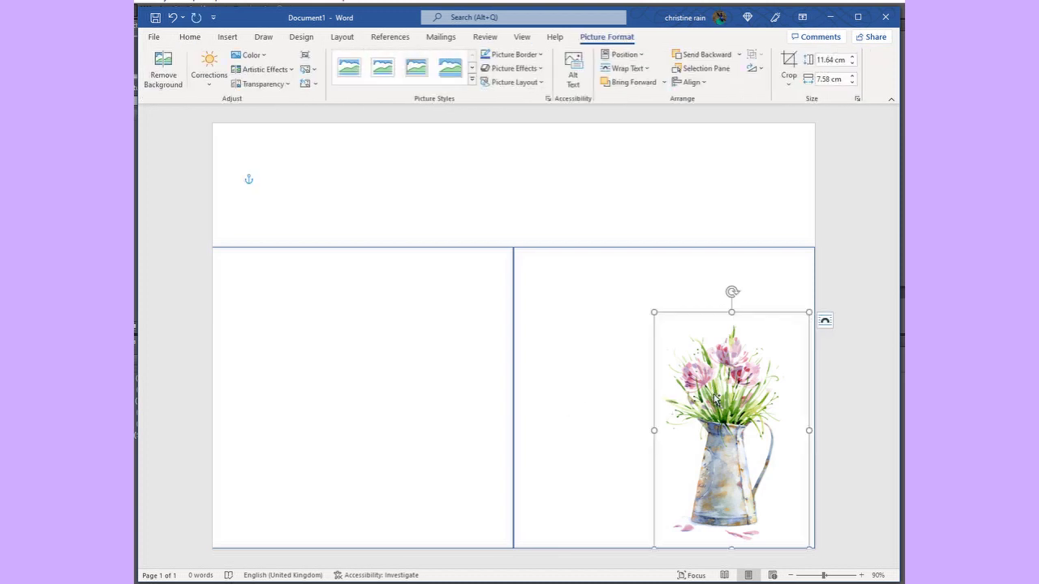
key(ctrl+v)
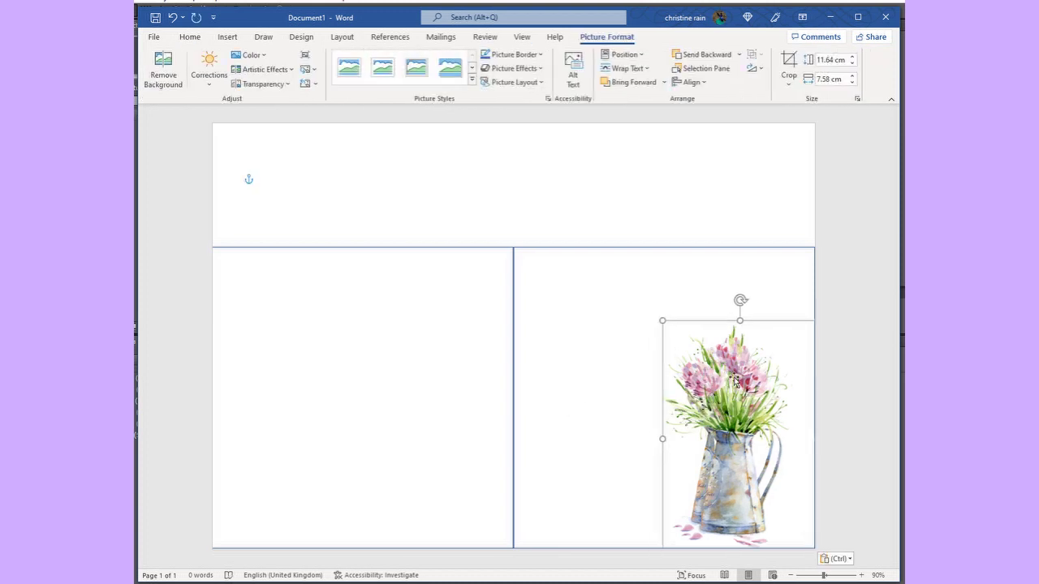
drag(715, 395, 371, 347)
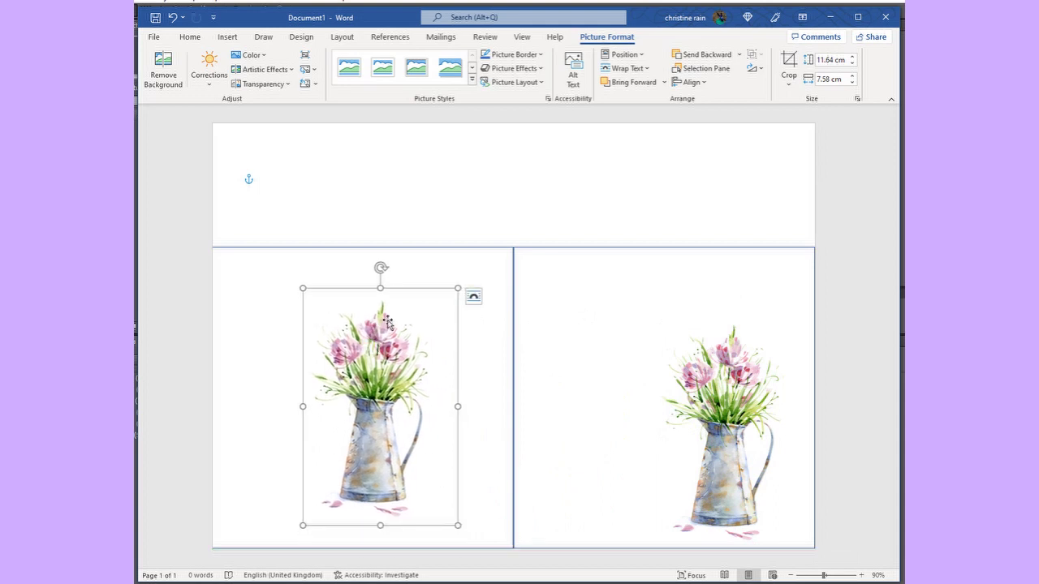
drag(457, 287, 359, 398)
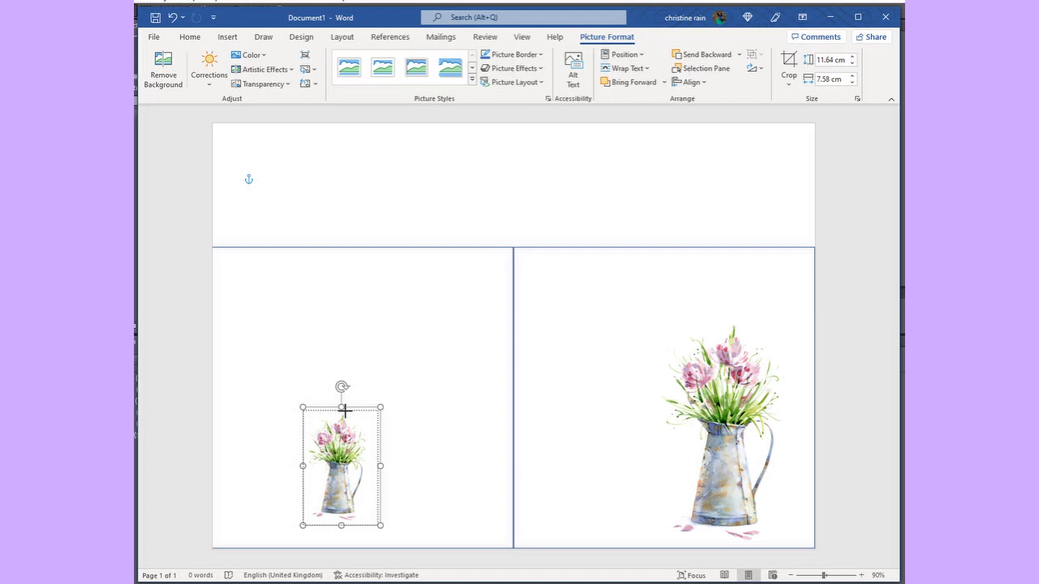
drag(344, 411, 348, 381)
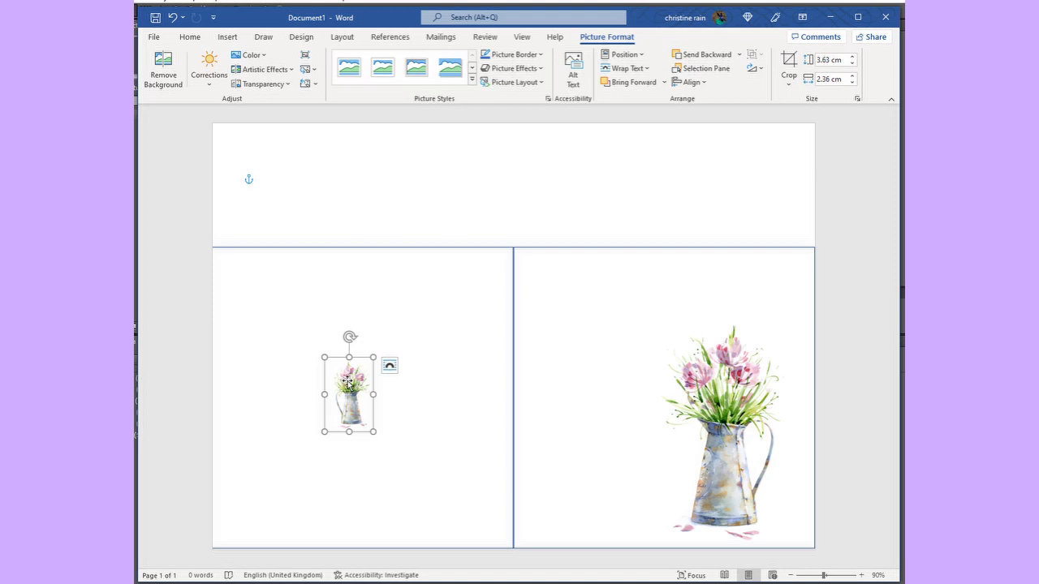
Centre the small jug in the left panel with Align Center and Align Middle.
shift+click(350, 248)
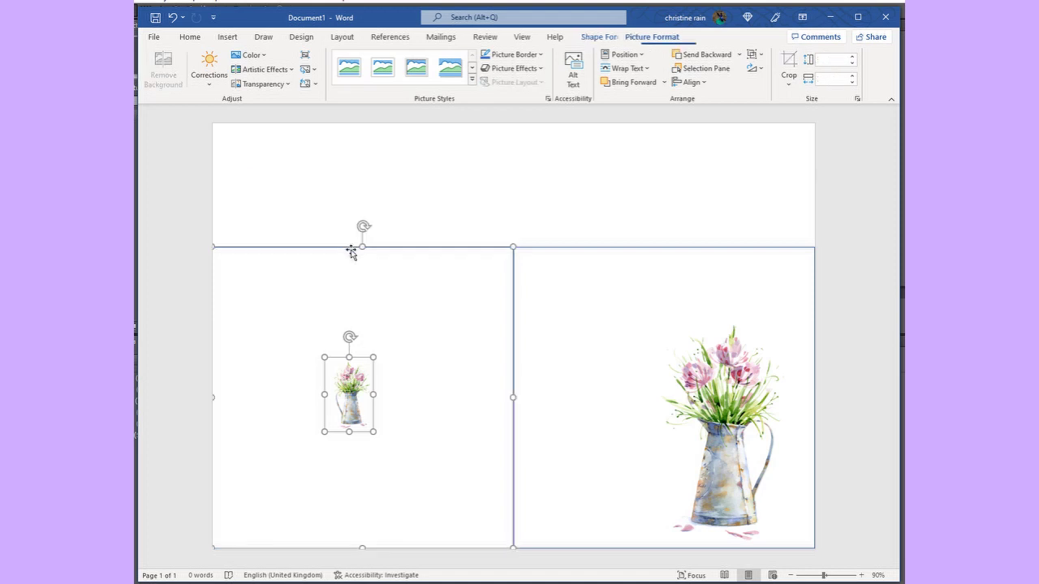
click(692, 82)
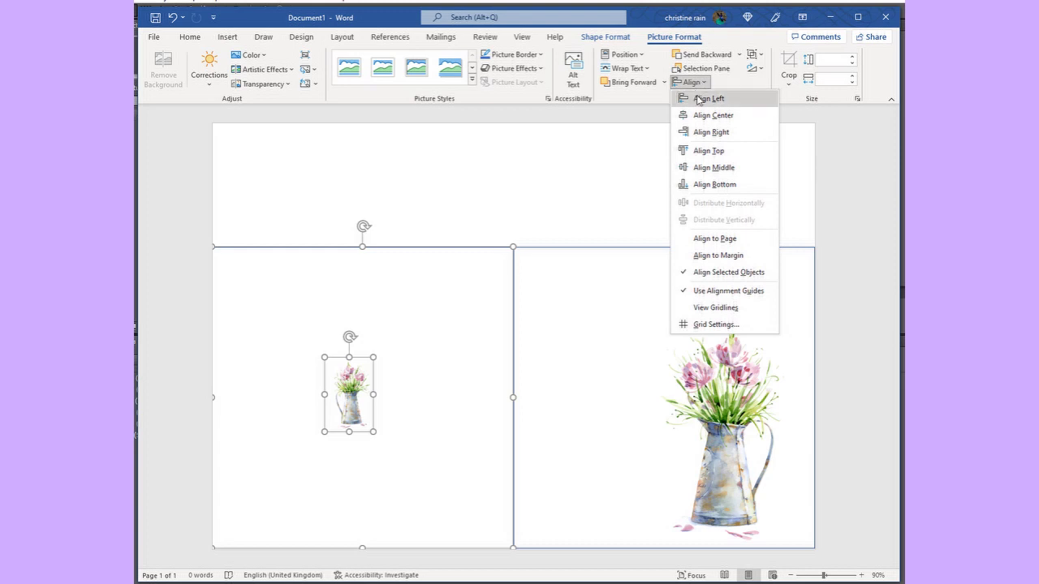
click(707, 116)
click(692, 81)
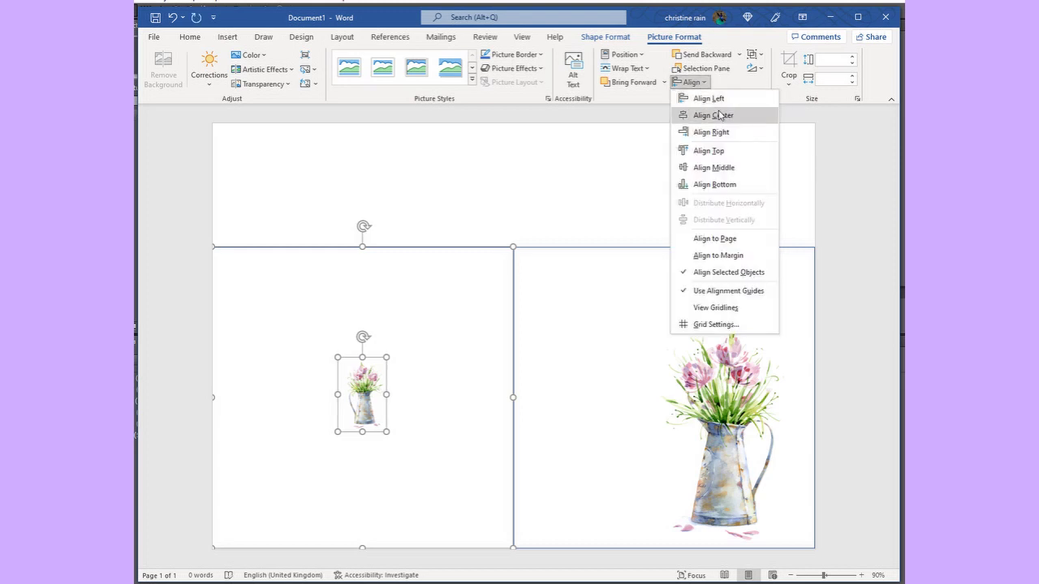
click(723, 167)
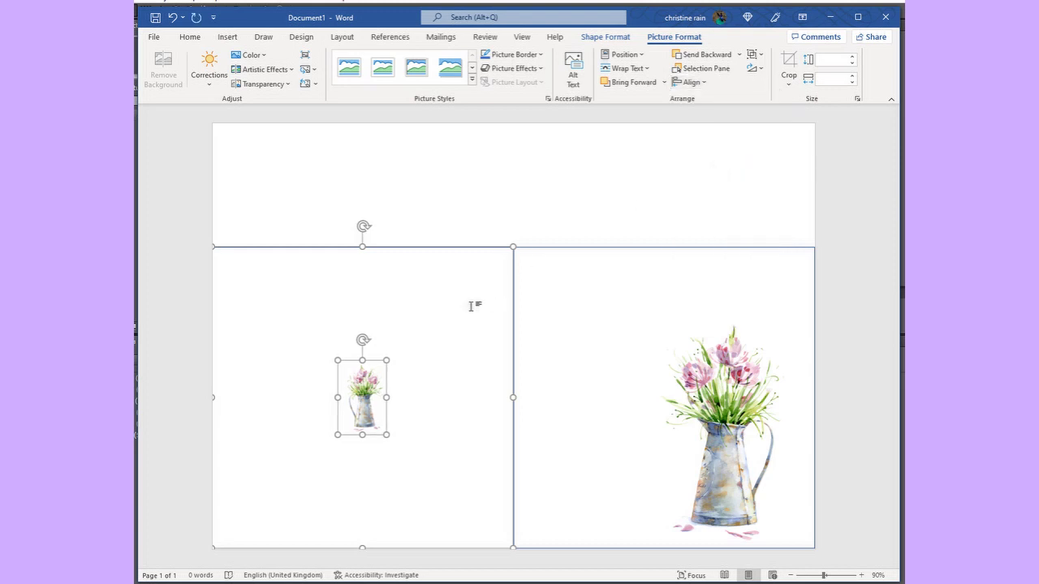
Delete the left panel's square outline shape.
double_click(280, 455)
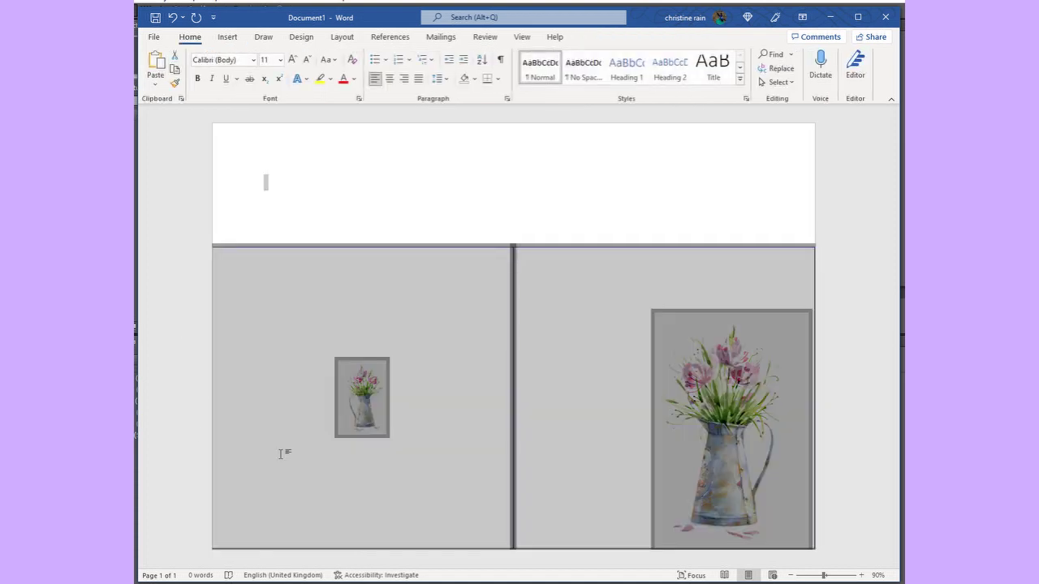
click(424, 195)
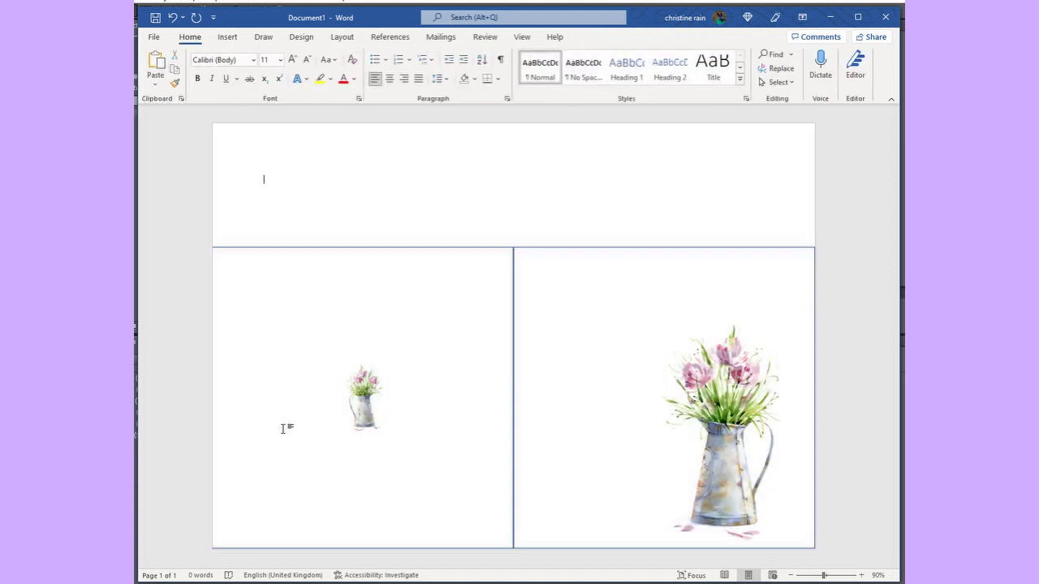
click(348, 249)
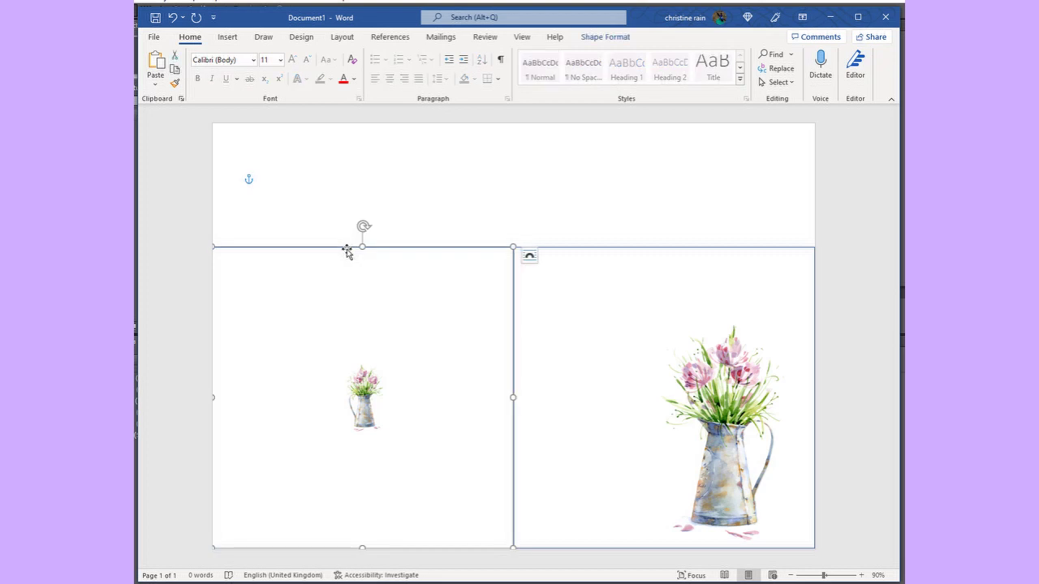
key(Delete)
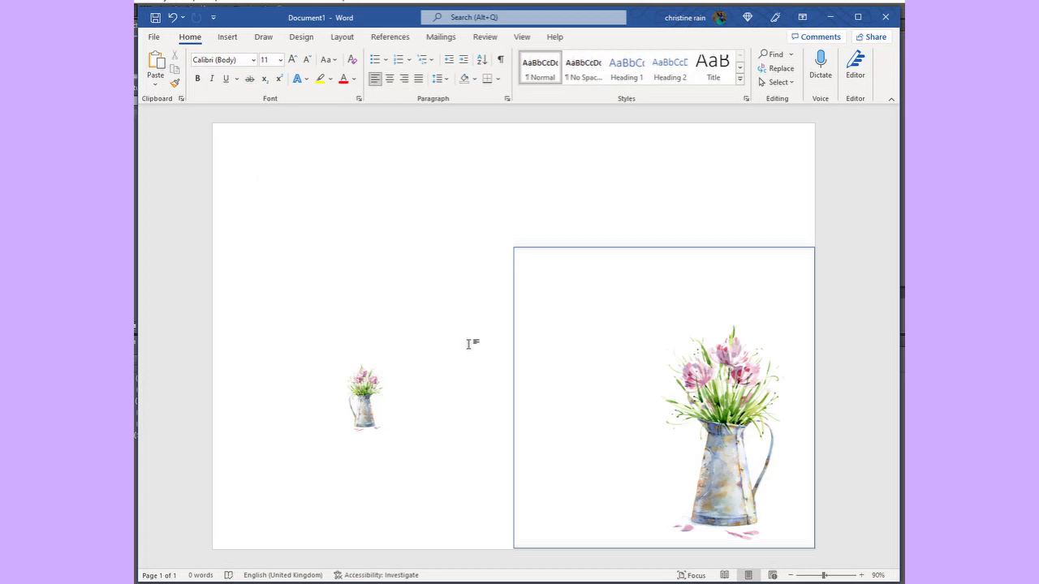
click(722, 421)
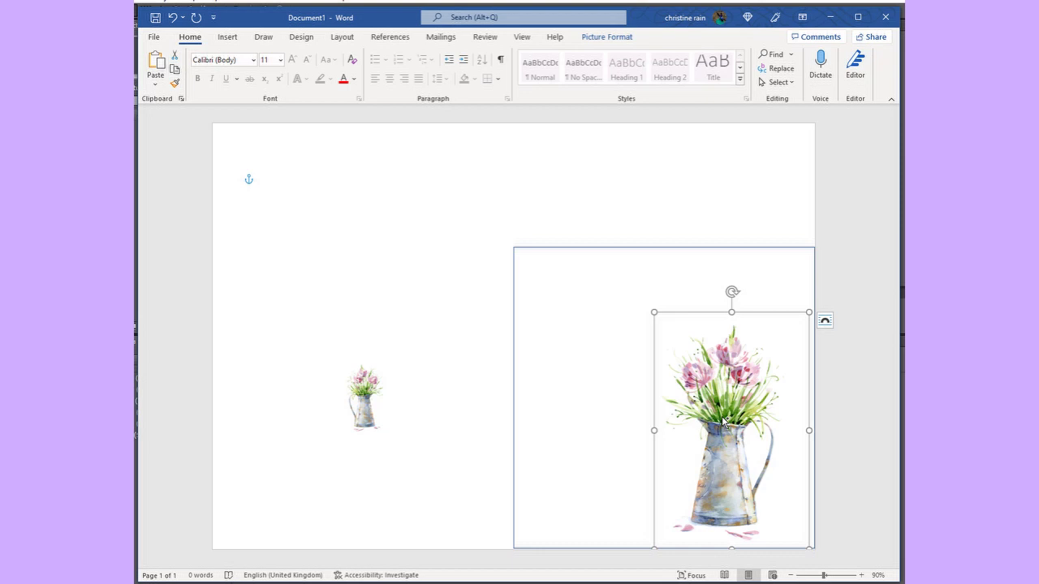
Paste another jug copy, rotate it 90° onto its side, and place it at the page top.
key(ctrl+v)
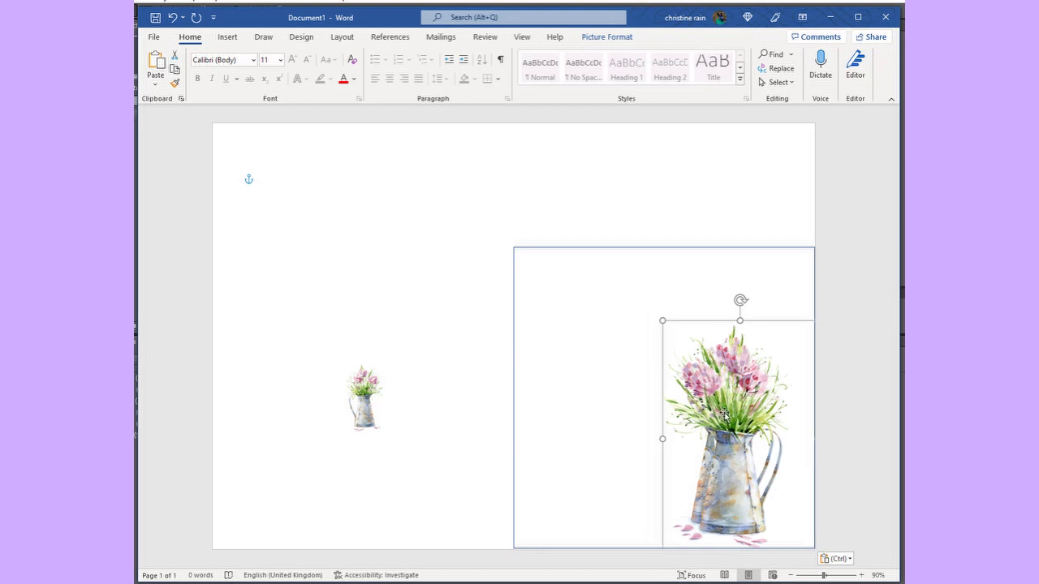
drag(722, 418, 635, 252)
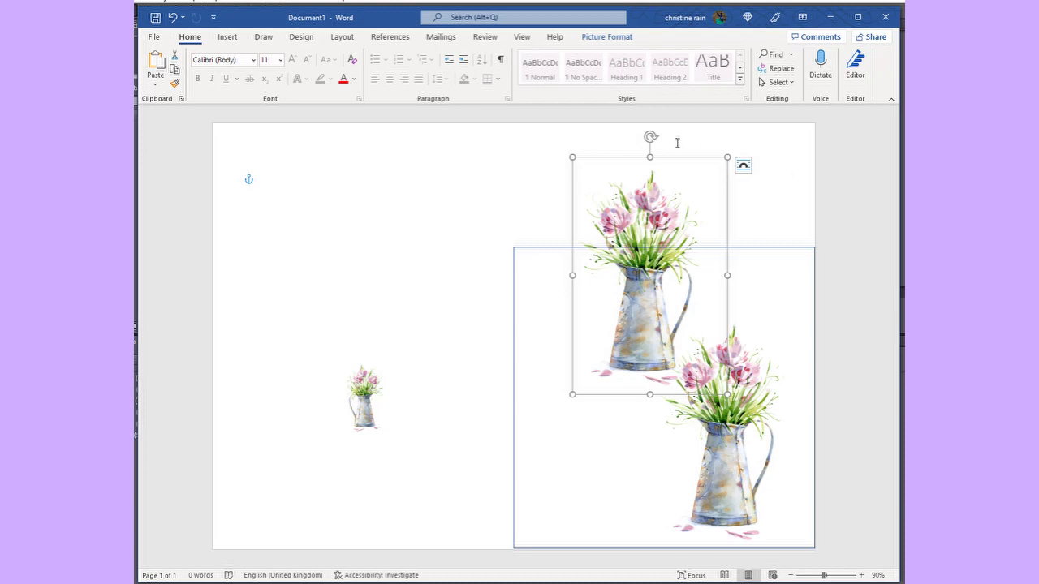
drag(652, 135, 735, 261)
drag(665, 277, 662, 197)
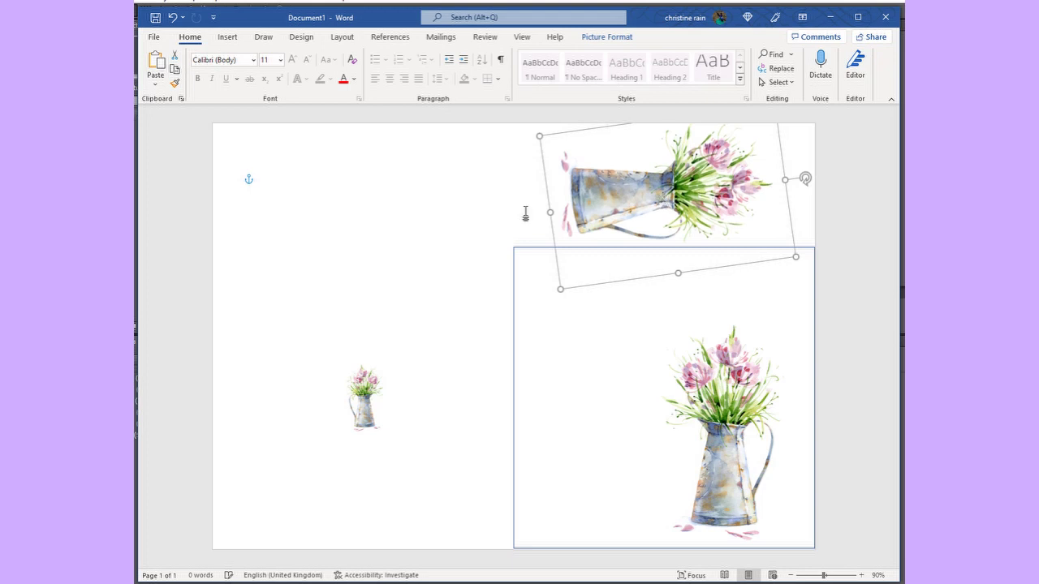
click(438, 208)
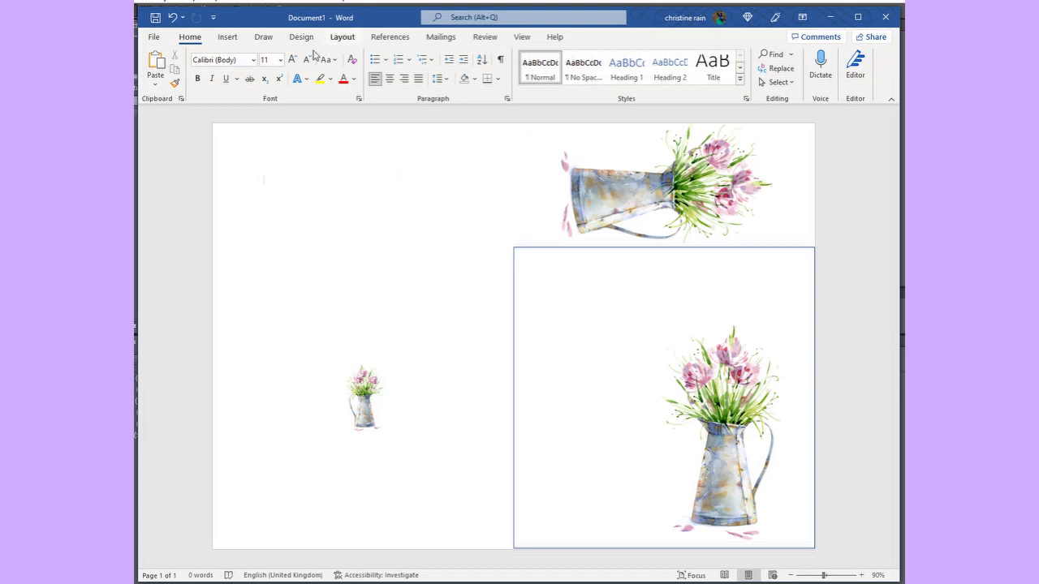
Draw a 2.51 × 8.3 cm text box in the right panel above the flower jug.
click(228, 37)
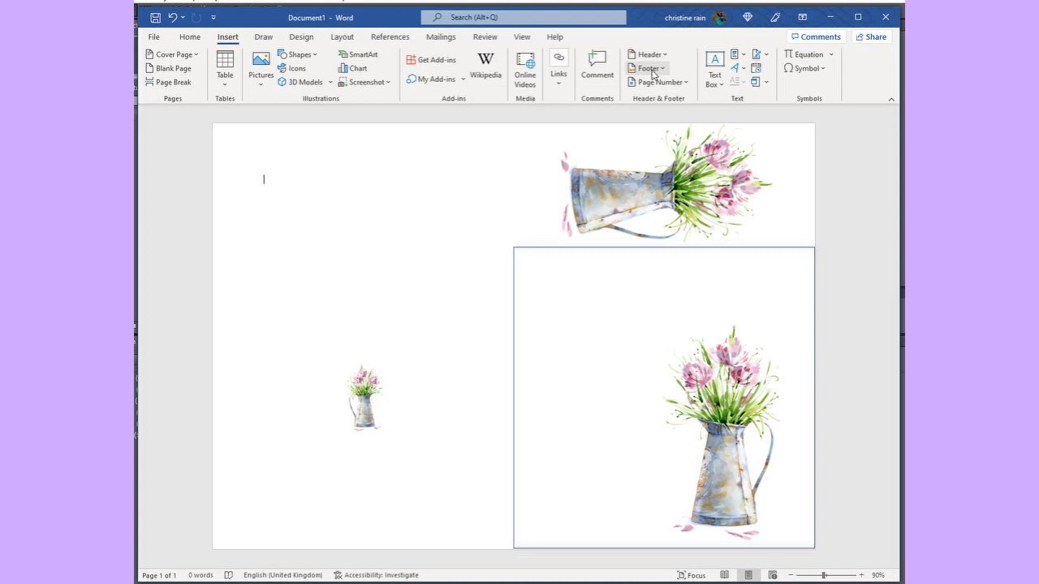
click(707, 57)
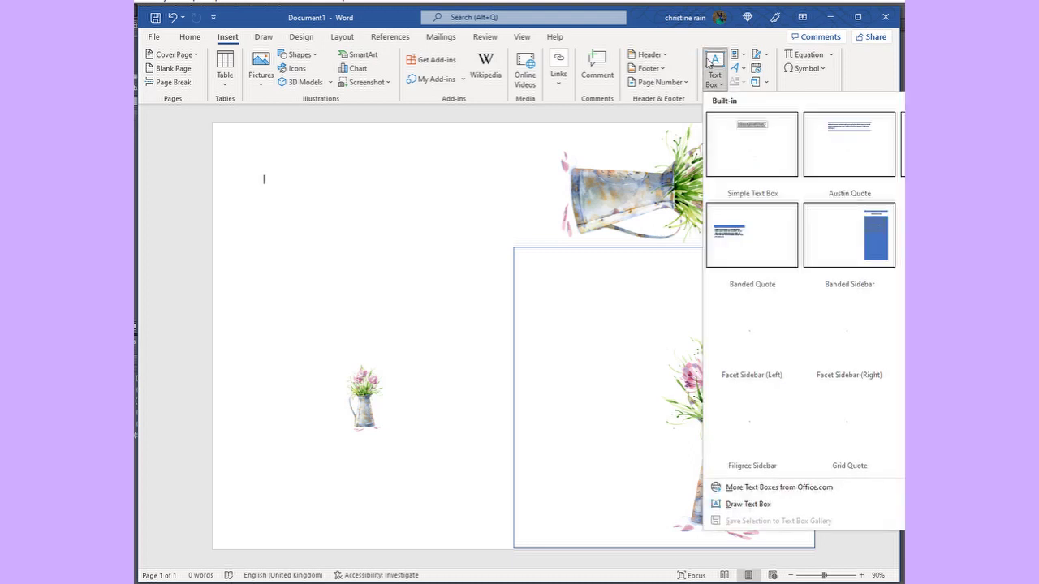
click(749, 504)
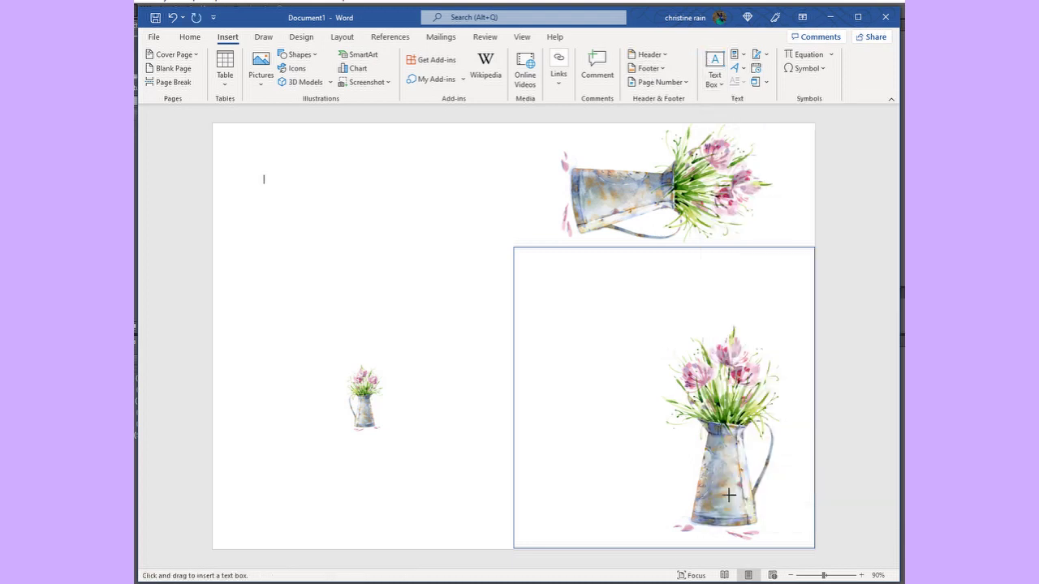
mouse_move(539, 267)
mouse_down()
mouse_move(627, 308)
mouse_move(693, 308)
mouse_move(696, 325)
mouse_move(708, 319)
mouse_up()
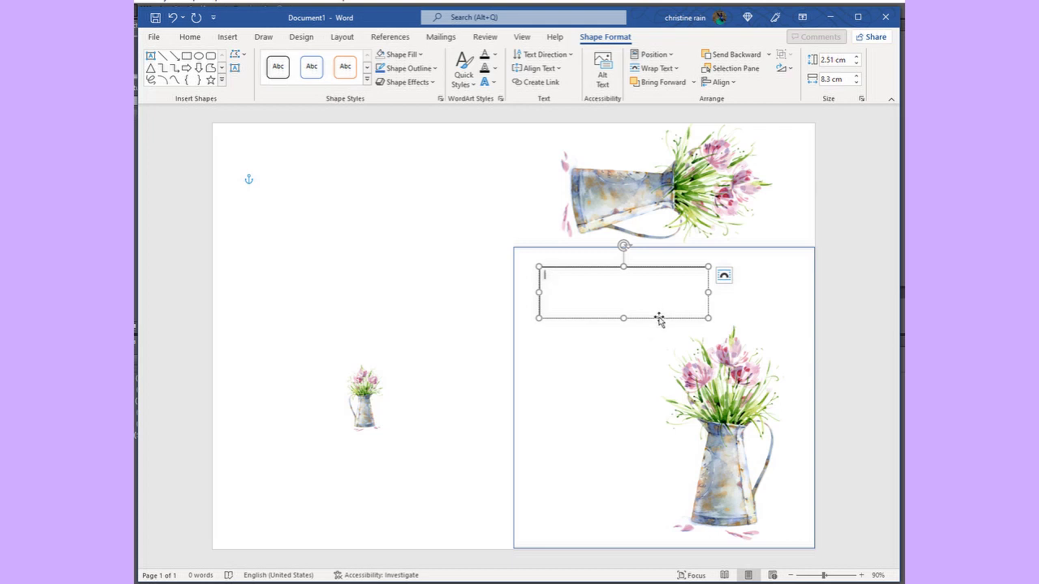
Set the empty text box's fill to No fill in Format Shape.
right_click(659, 319)
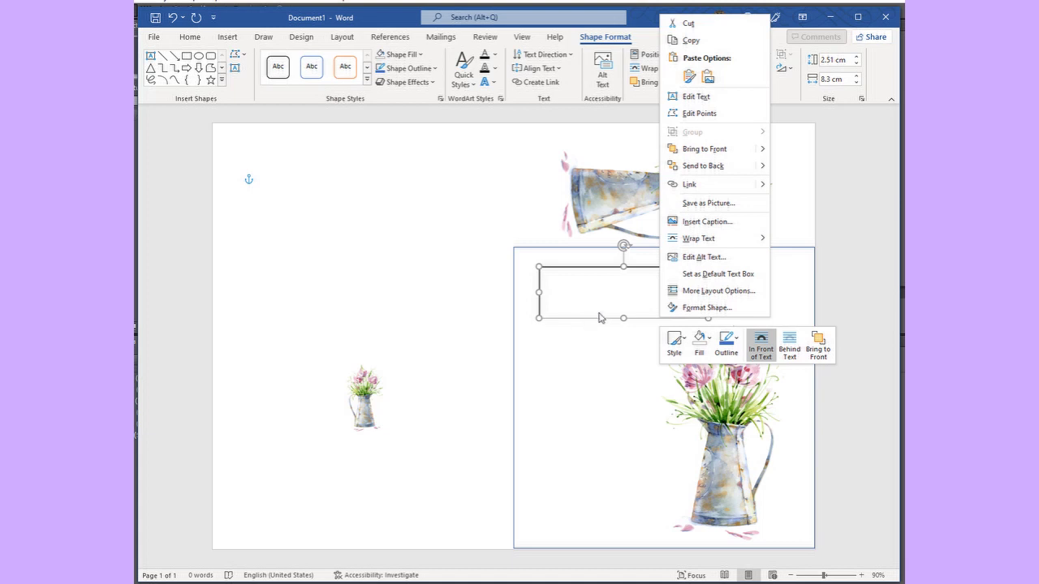
click(694, 309)
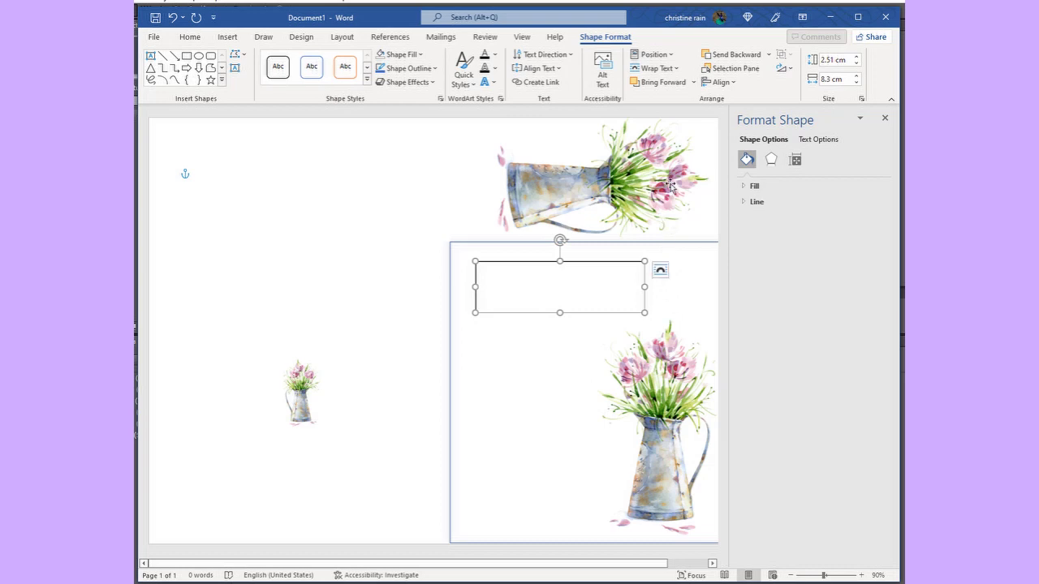
click(746, 187)
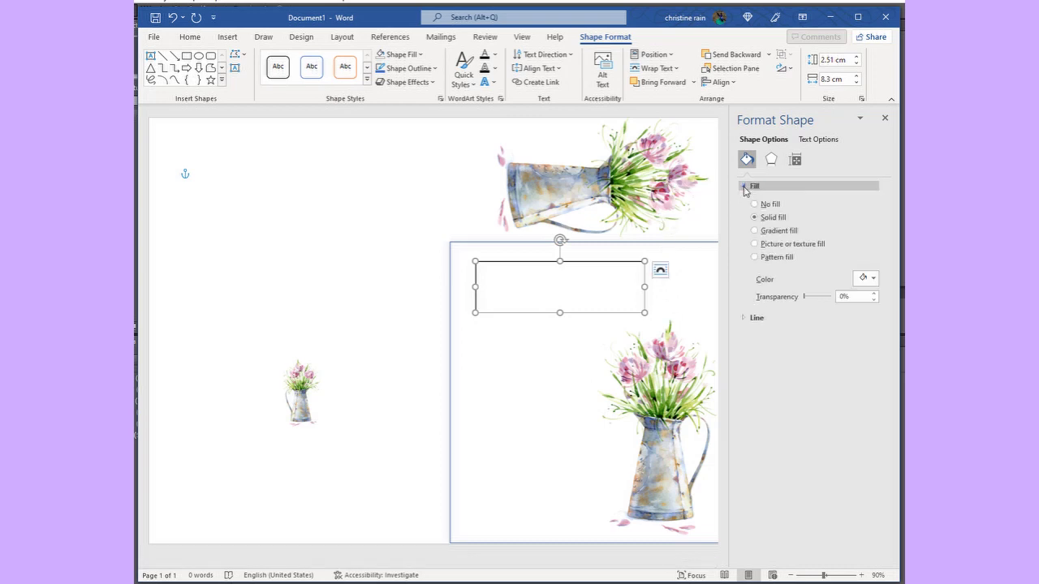
click(755, 204)
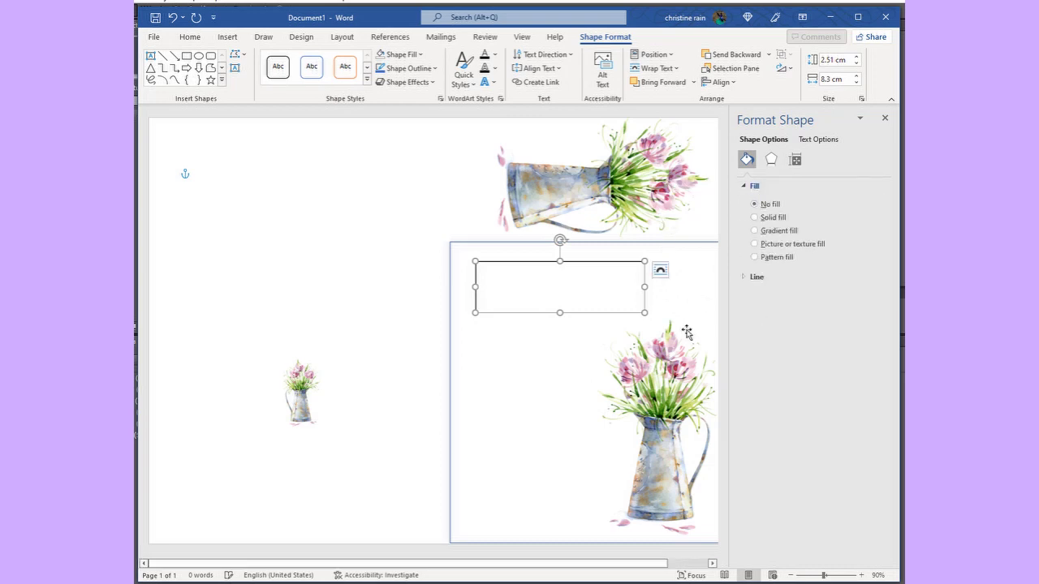
click(447, 197)
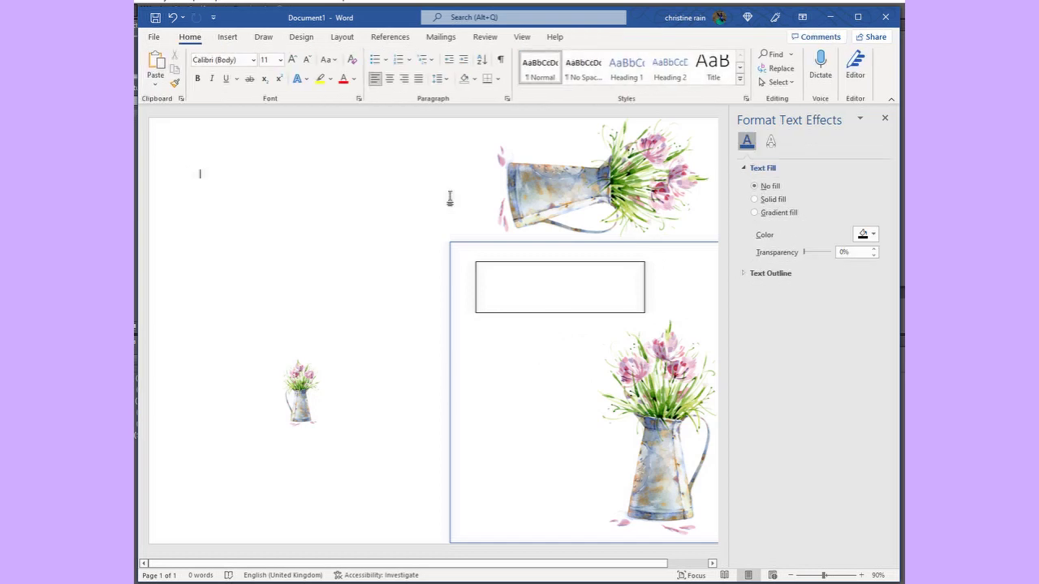
Give the text box No Outline so it no longer shows on the page.
click(567, 265)
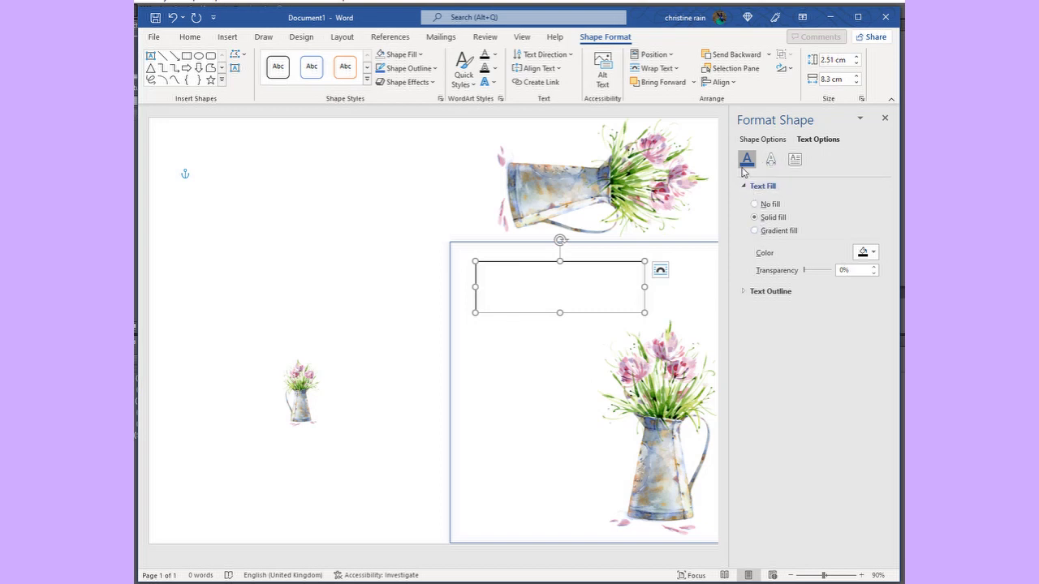
click(771, 160)
click(795, 159)
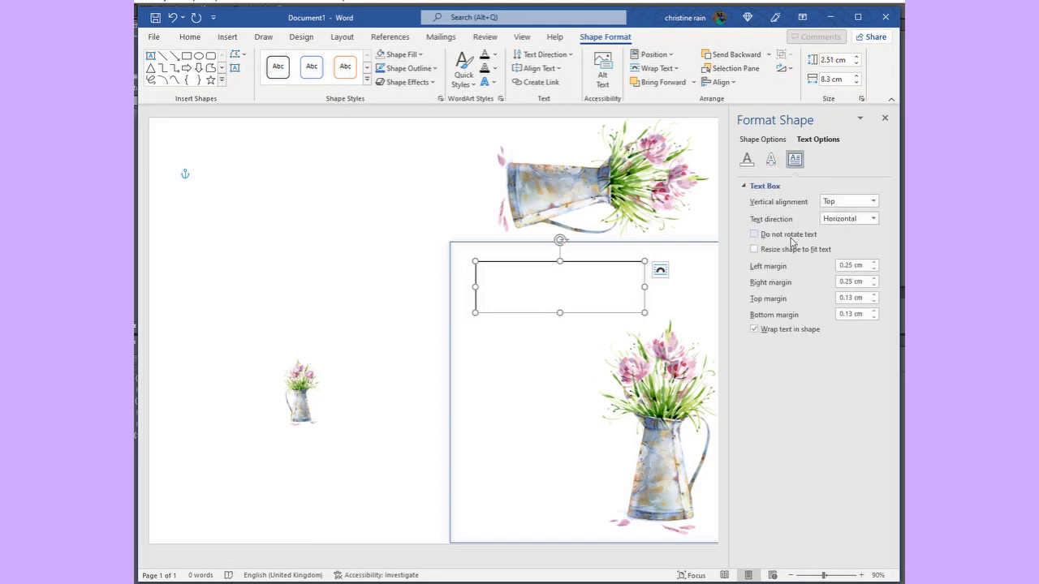
right_click(635, 263)
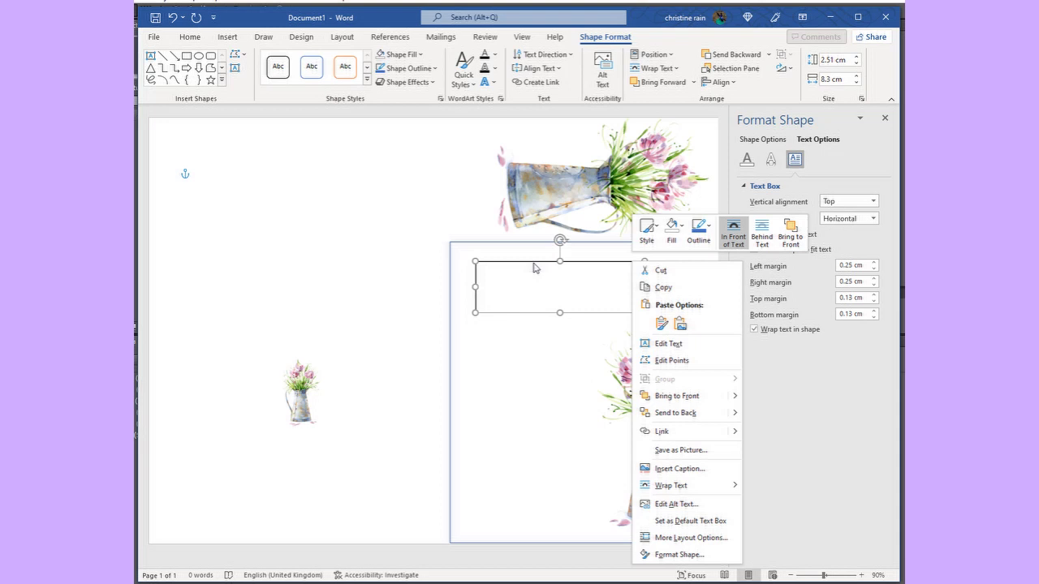
click(701, 239)
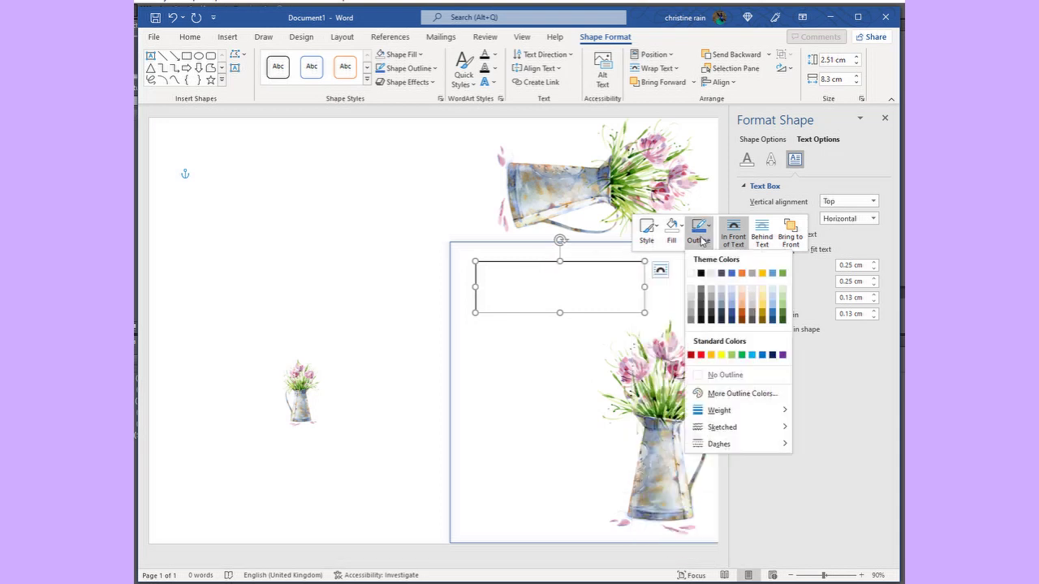
click(722, 376)
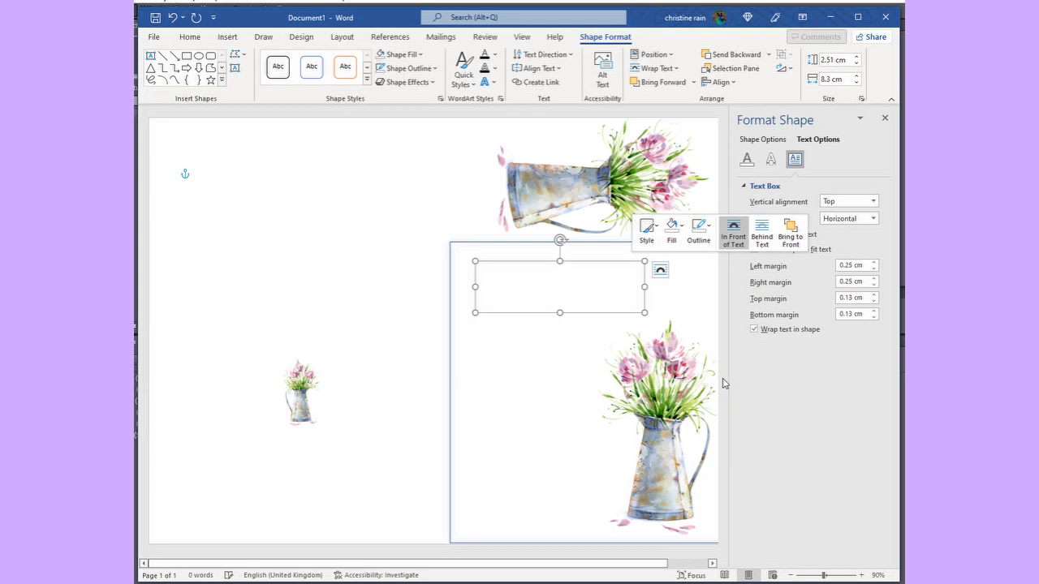
click(503, 414)
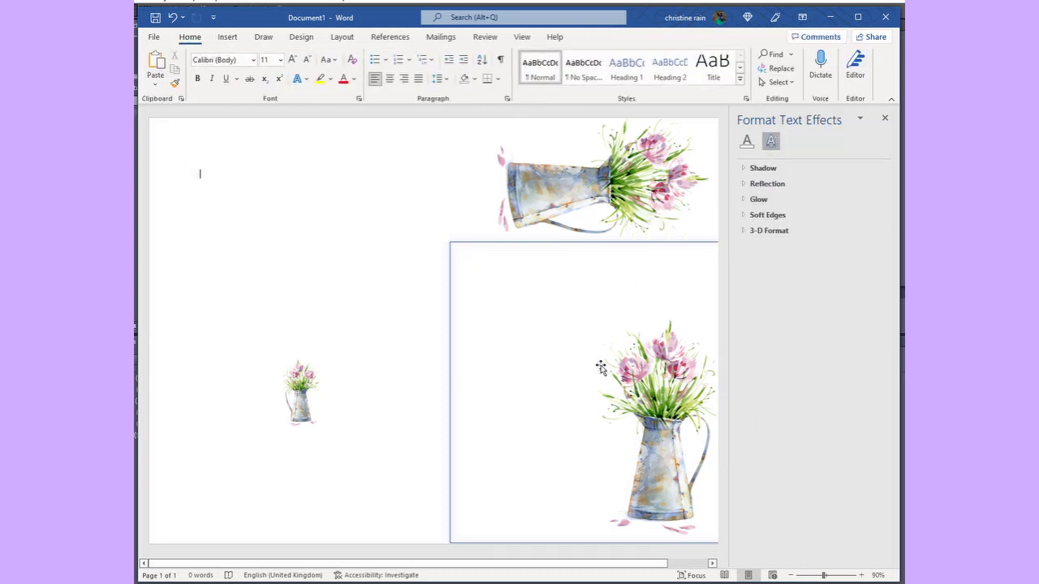
Type the greeting 'HAppy Mother's Day to My Wornderful Mu' into the text box.
click(502, 279)
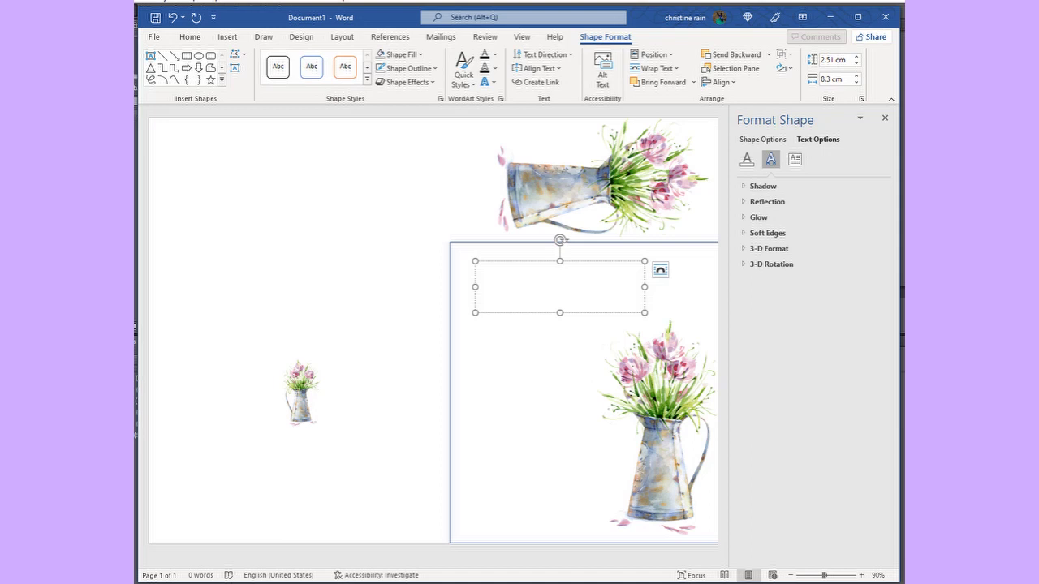
text(HAppy )
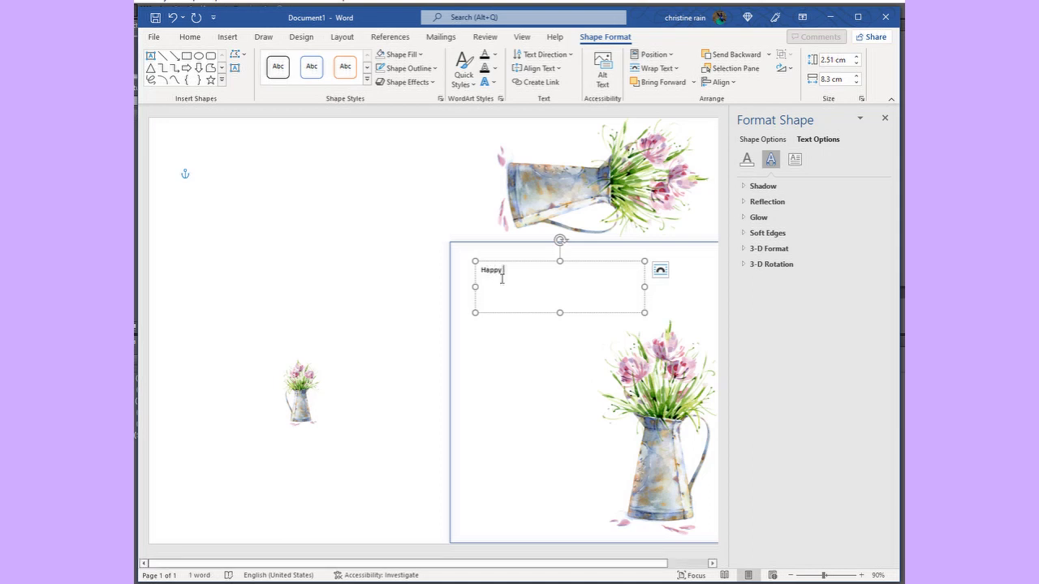
text(Mother)
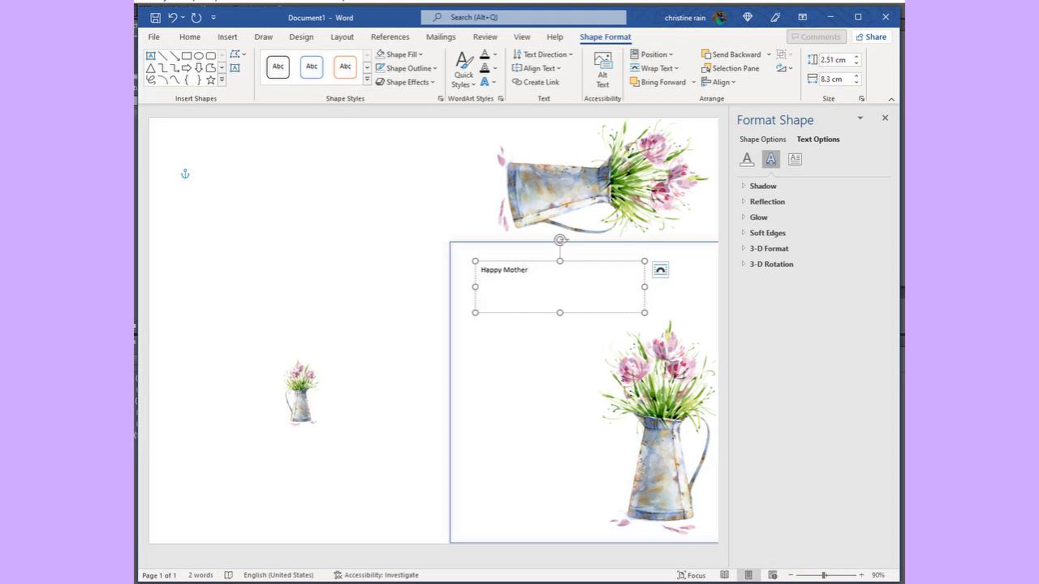
text('s Day to My Wornderful Mum)
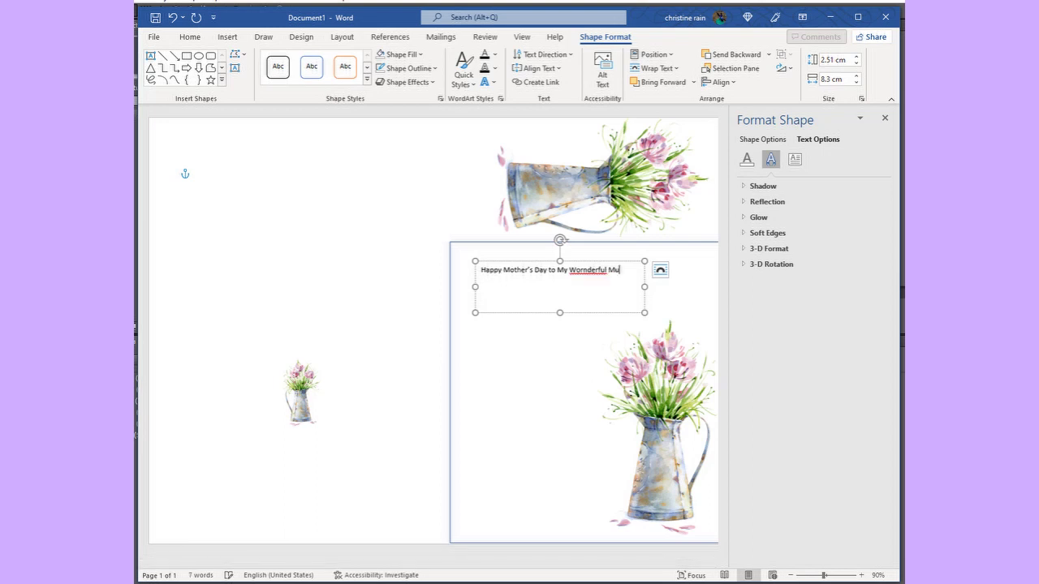
Correct 'Wornderful' to 'Wonderful' and break the greeting into two lines before 'to'.
right_click(587, 274)
click(659, 323)
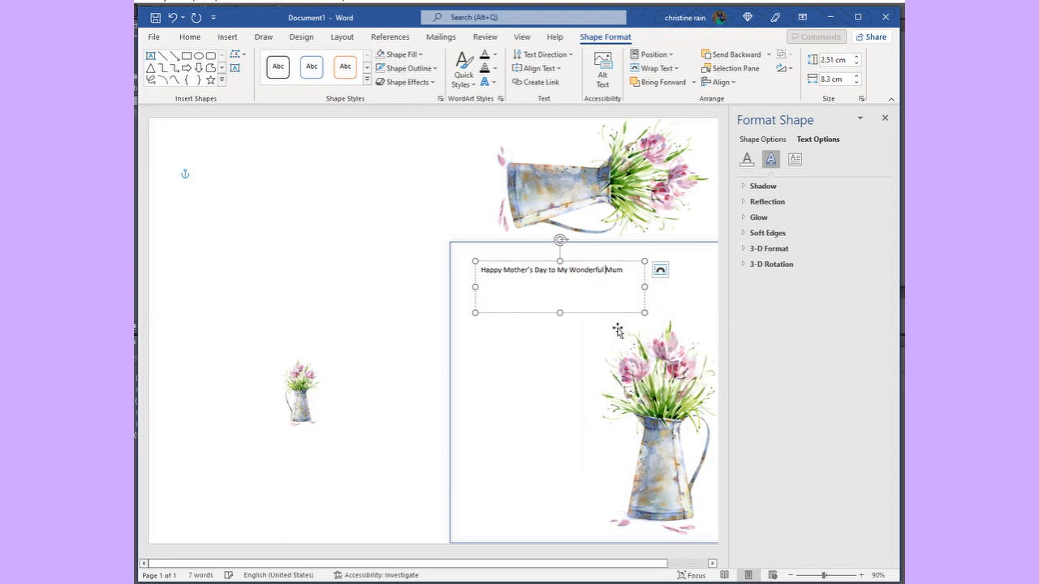
click(550, 270)
key(Return)
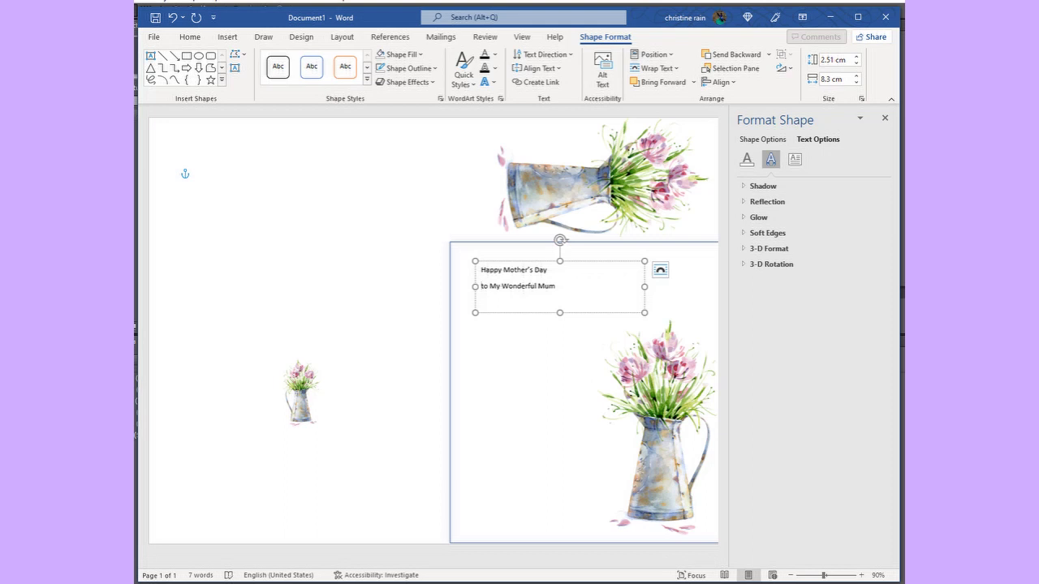
Format both greeting lines in Darrel Allura at 20 pt.
drag(562, 287, 483, 269)
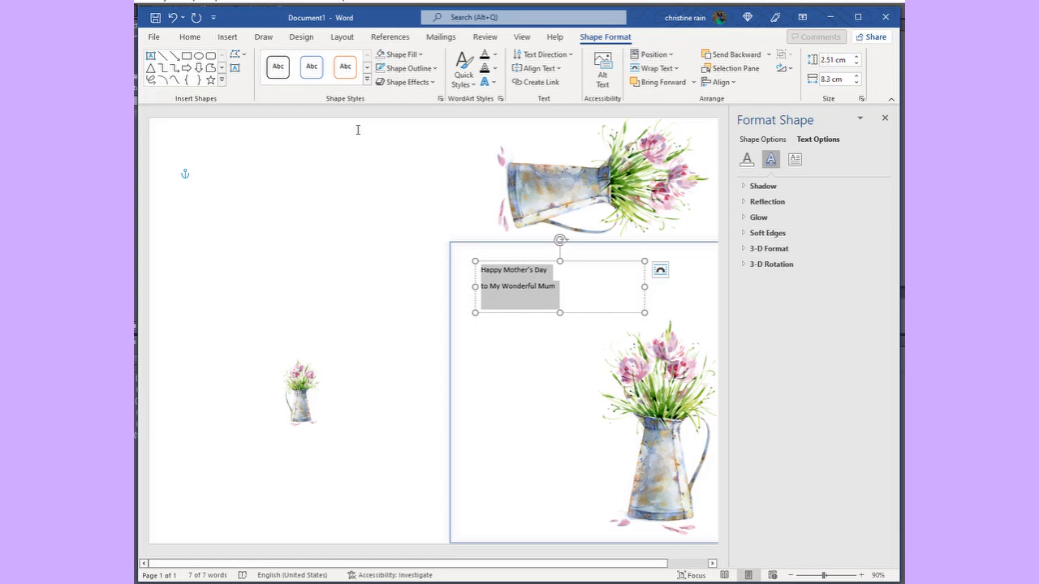
click(200, 41)
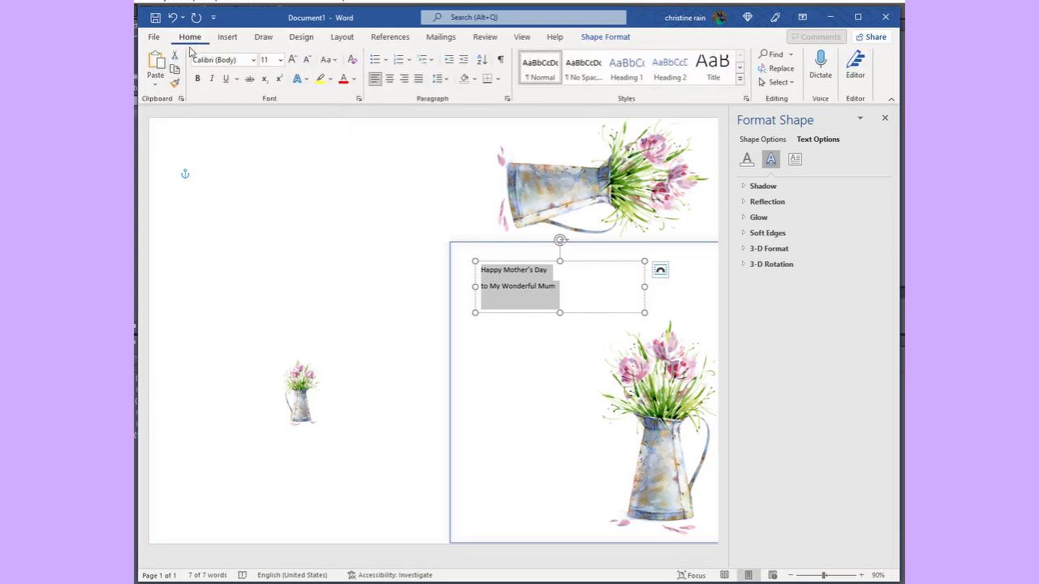
click(253, 60)
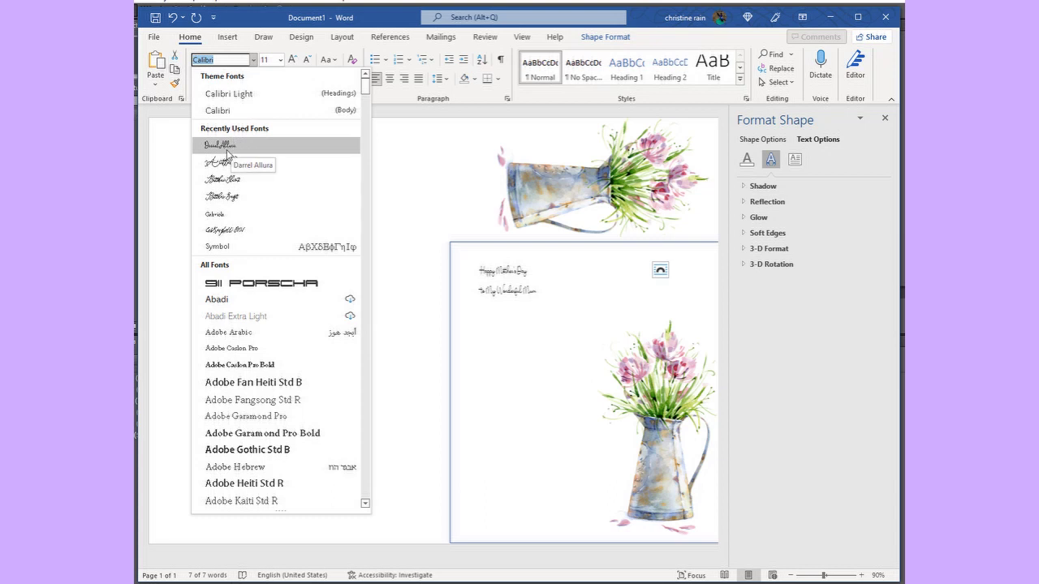
click(226, 146)
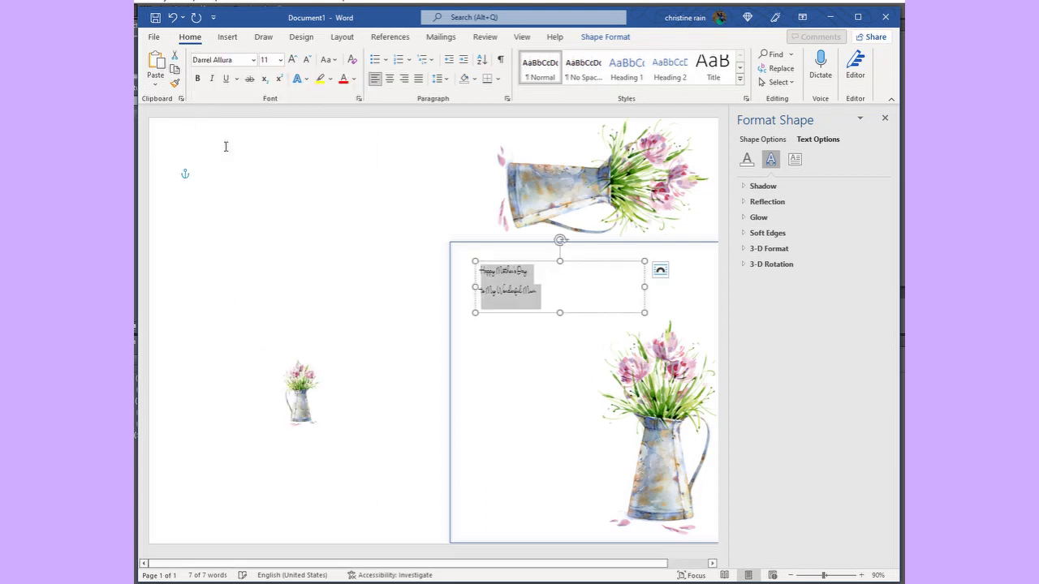
click(293, 60)
click(293, 60)
click(293, 60)
click(293, 60)
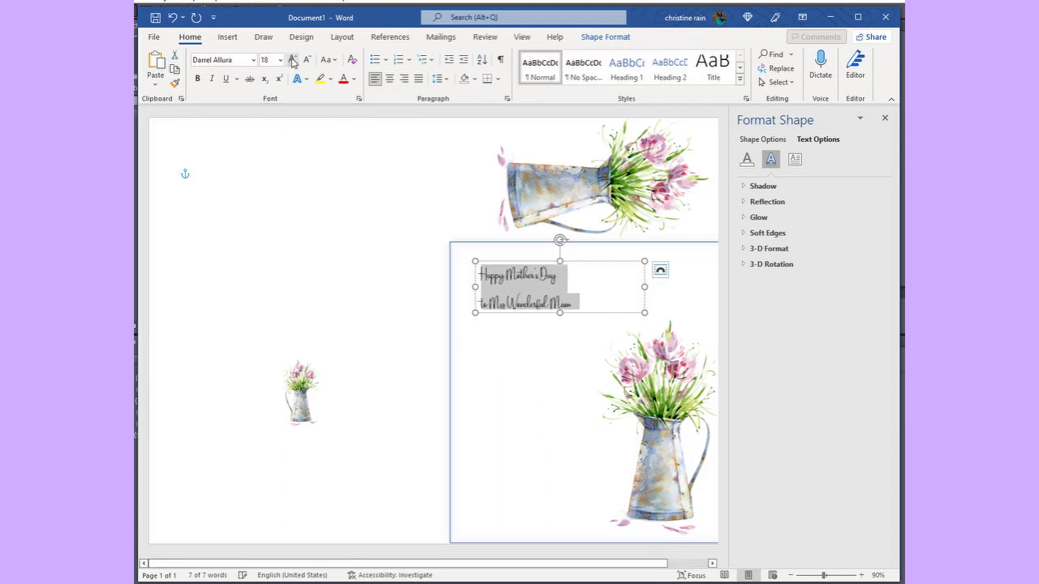
click(293, 60)
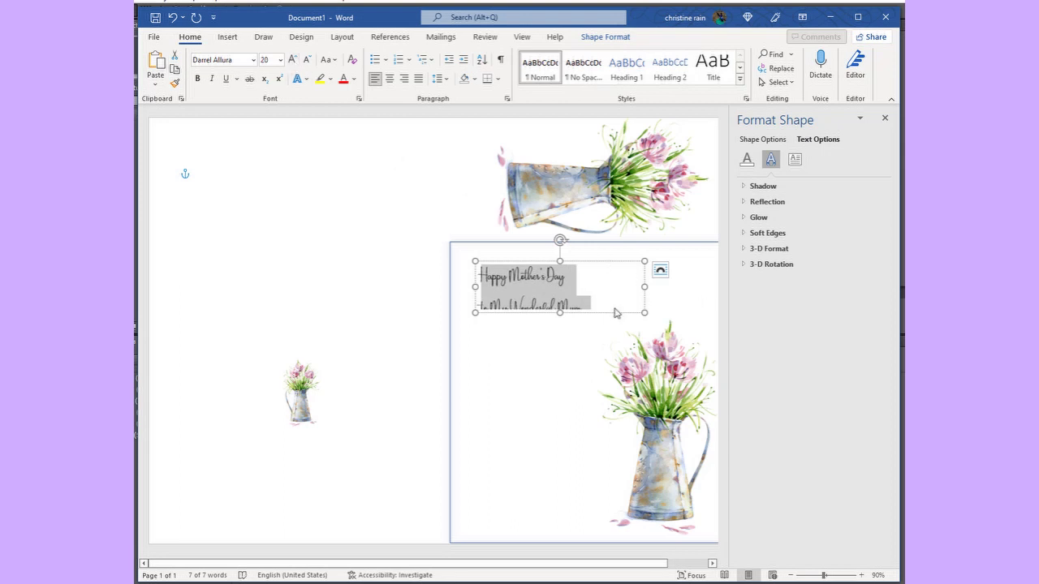
Enlarge the text box to fit the greeting and nudge it slightly up and left.
drag(561, 314, 561, 330)
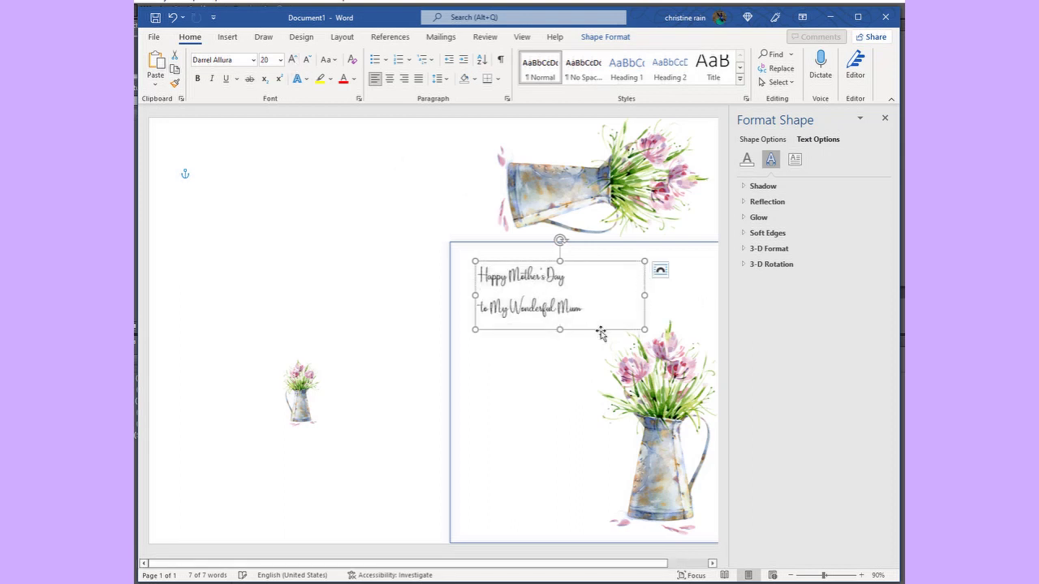
drag(643, 295, 667, 295)
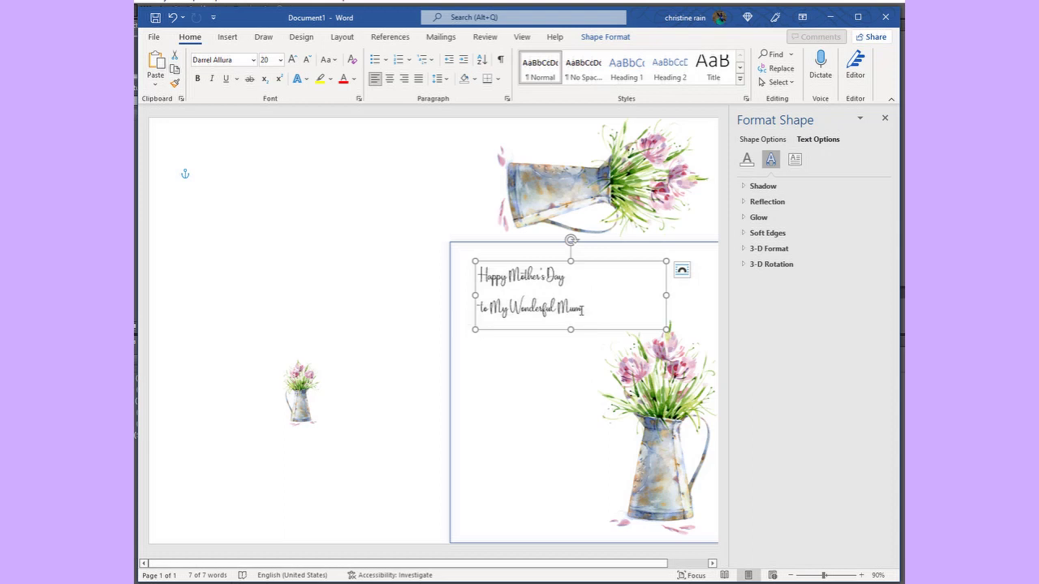
drag(550, 262, 544, 257)
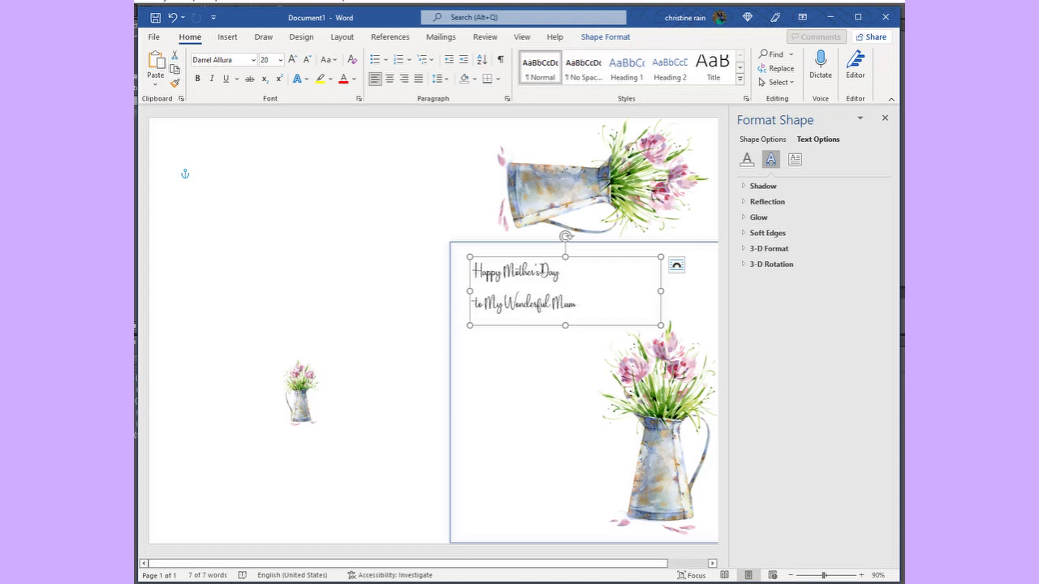
click(384, 327)
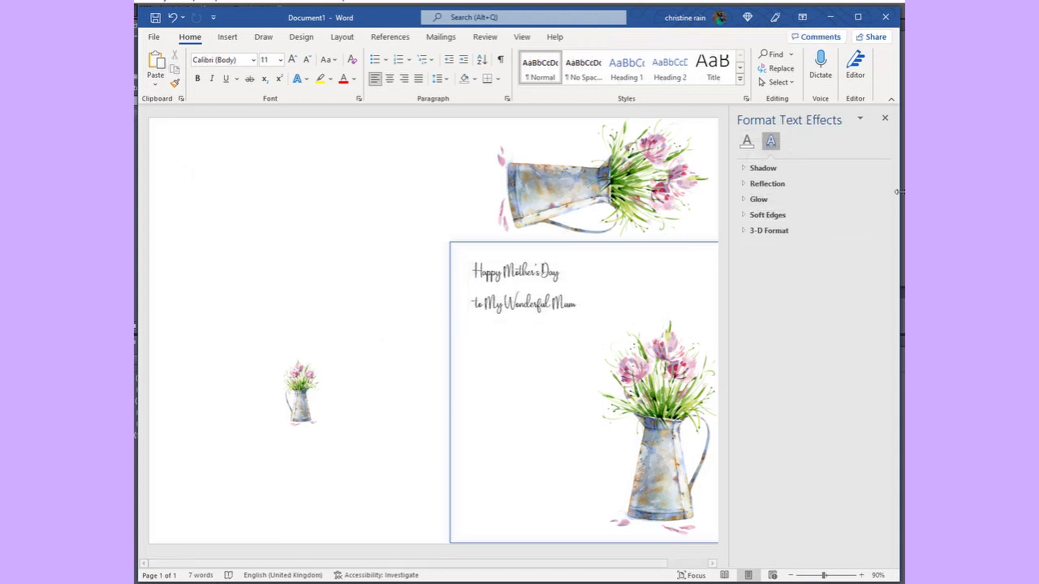
Close the Format Text Effects pane and deselect the large right-hand box.
click(885, 118)
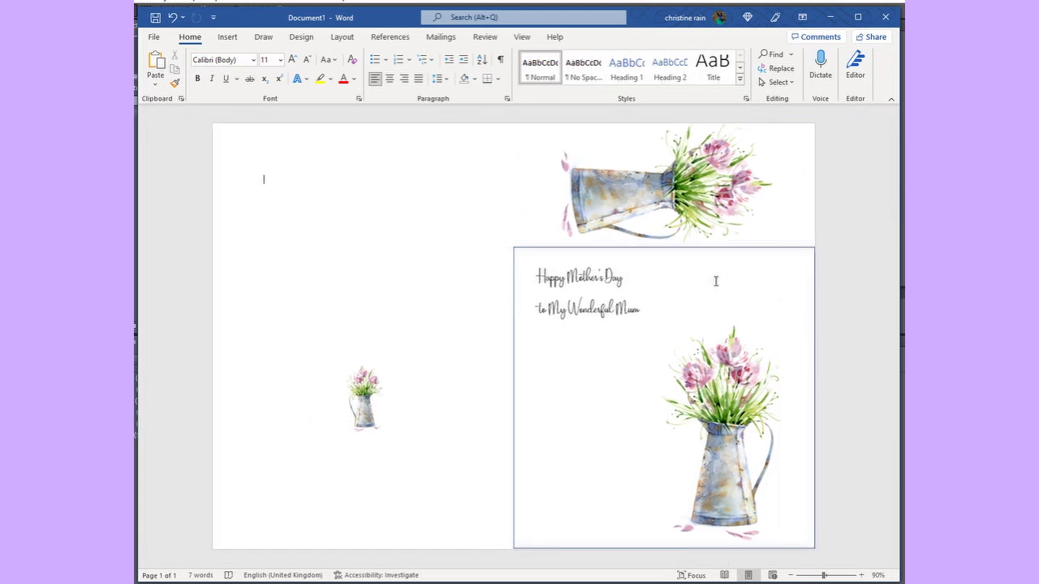
click(746, 251)
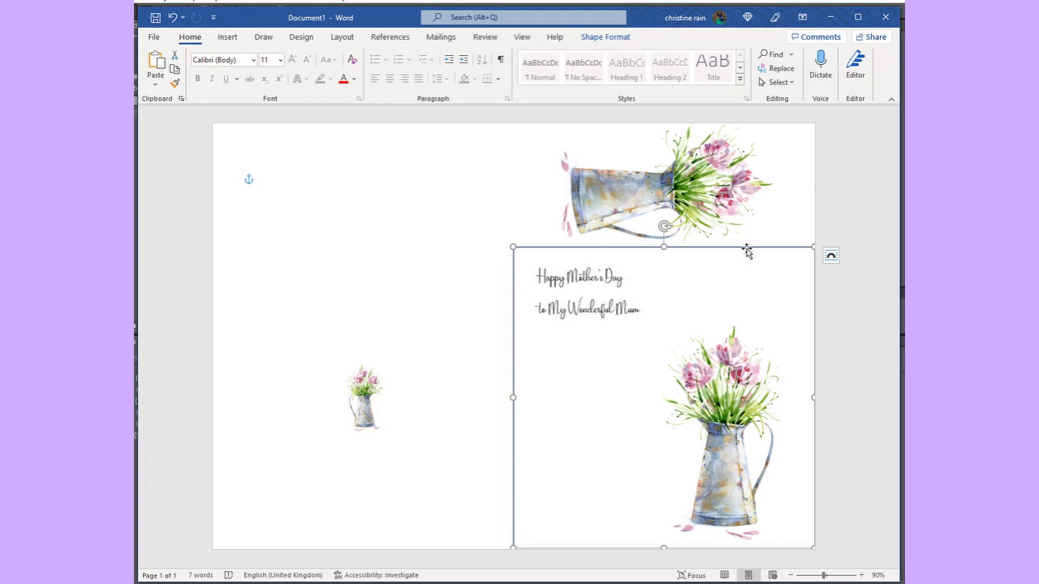
key(Escape)
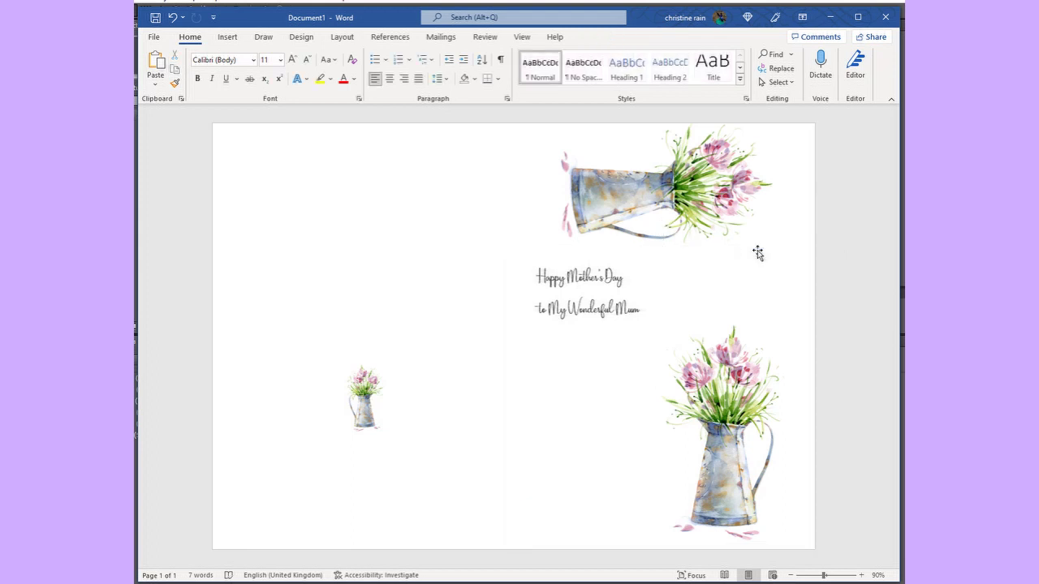